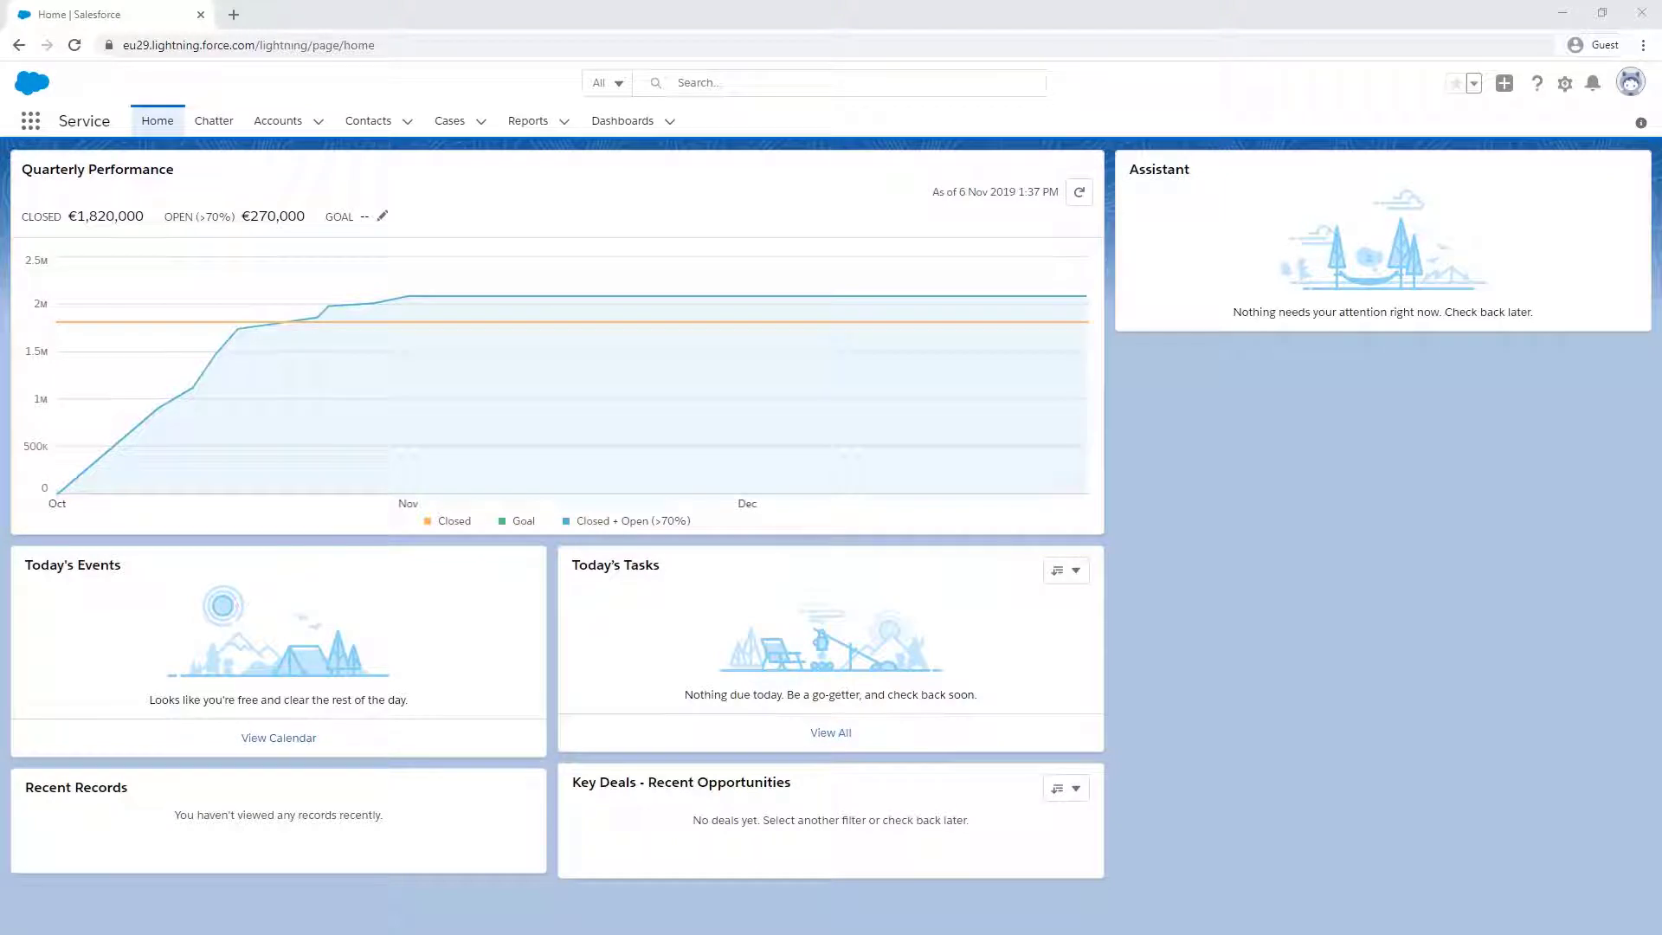
- From the Contacts list, create a new contact with the contact's first and last name and save it
{"action": "left_click", "coordinate": [365, 121]}
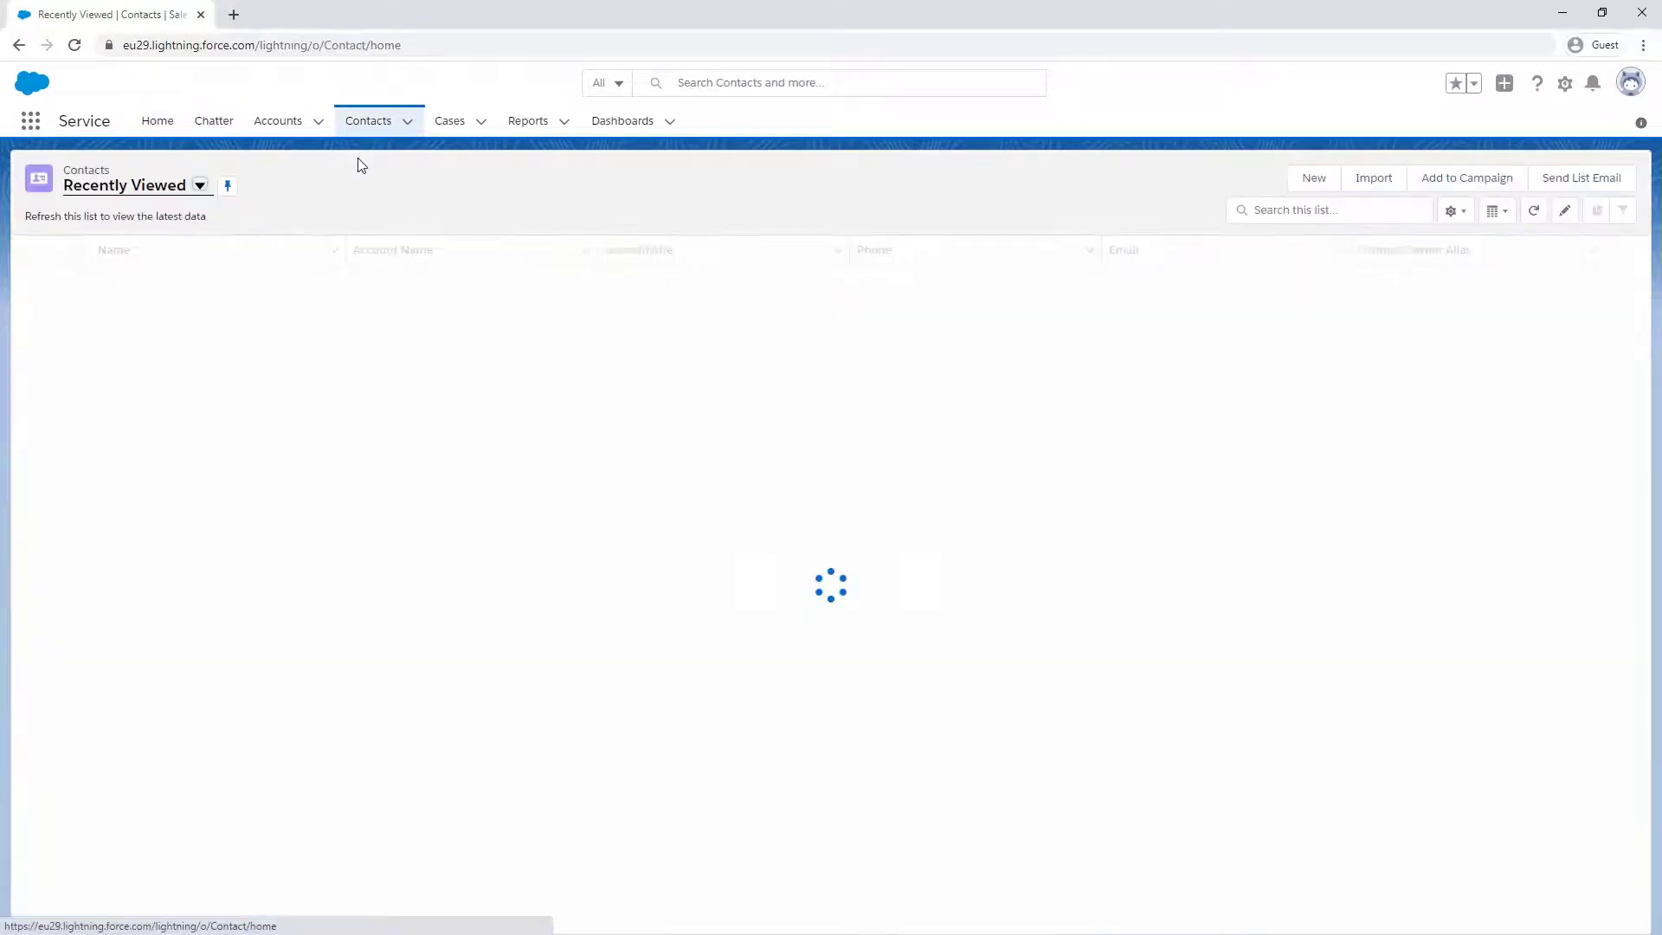
{"action": "left_click", "coordinate": [1305, 179]}
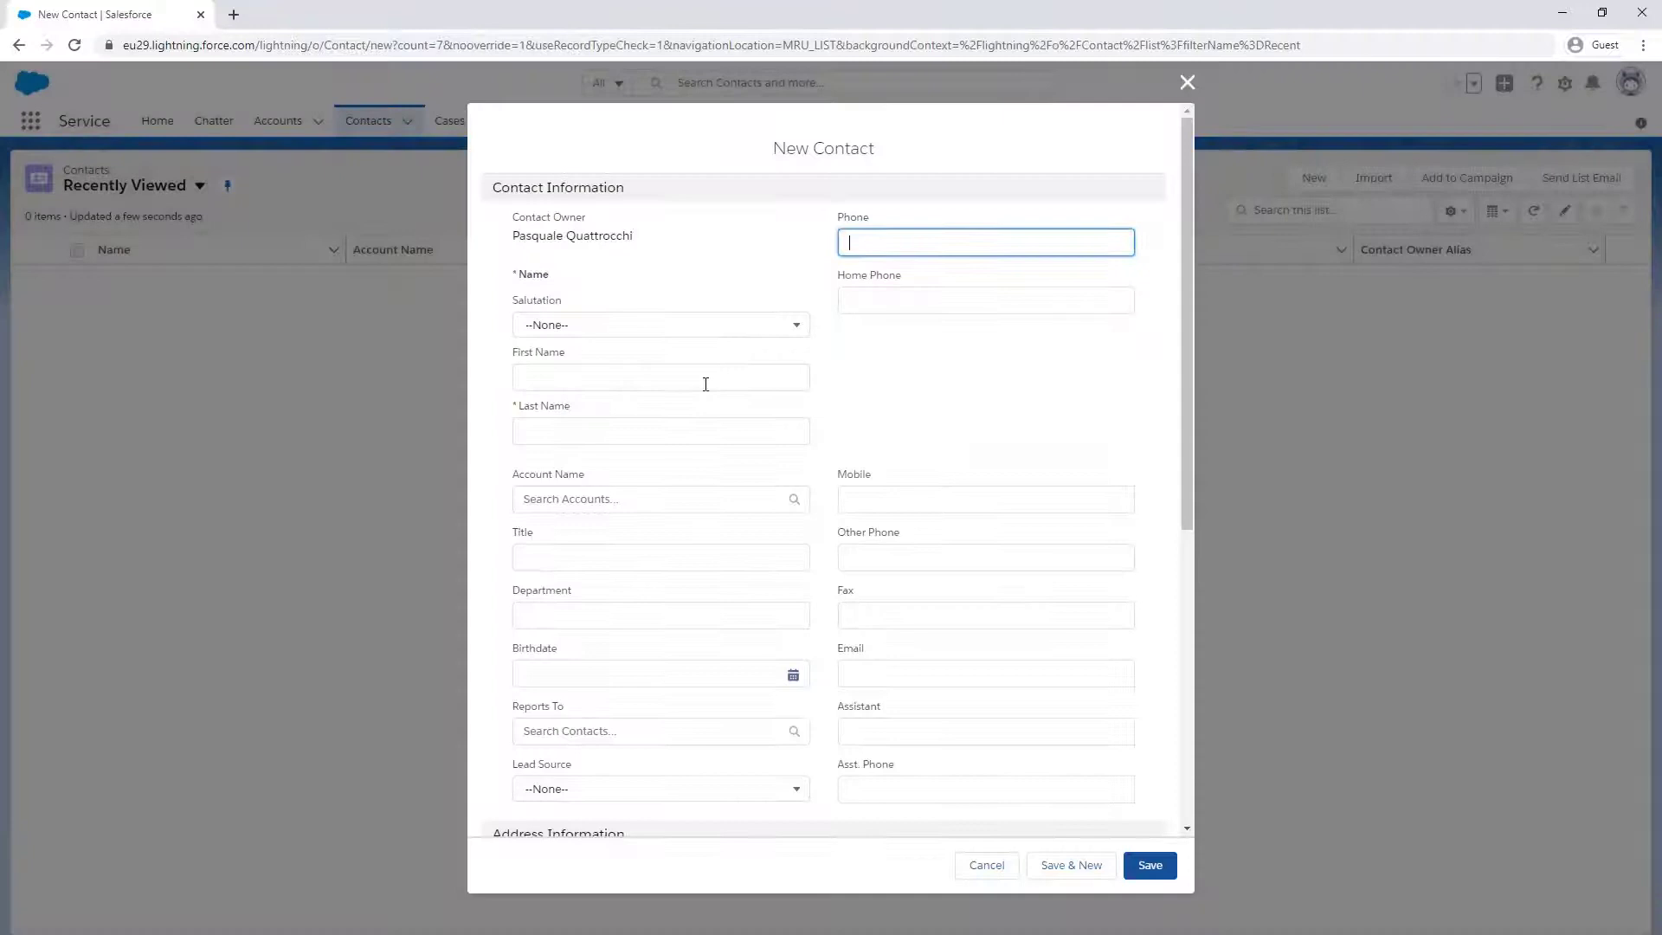
{"action": "left_click", "coordinate": [663, 364]}
{"action": "key", "text": "Tab"}
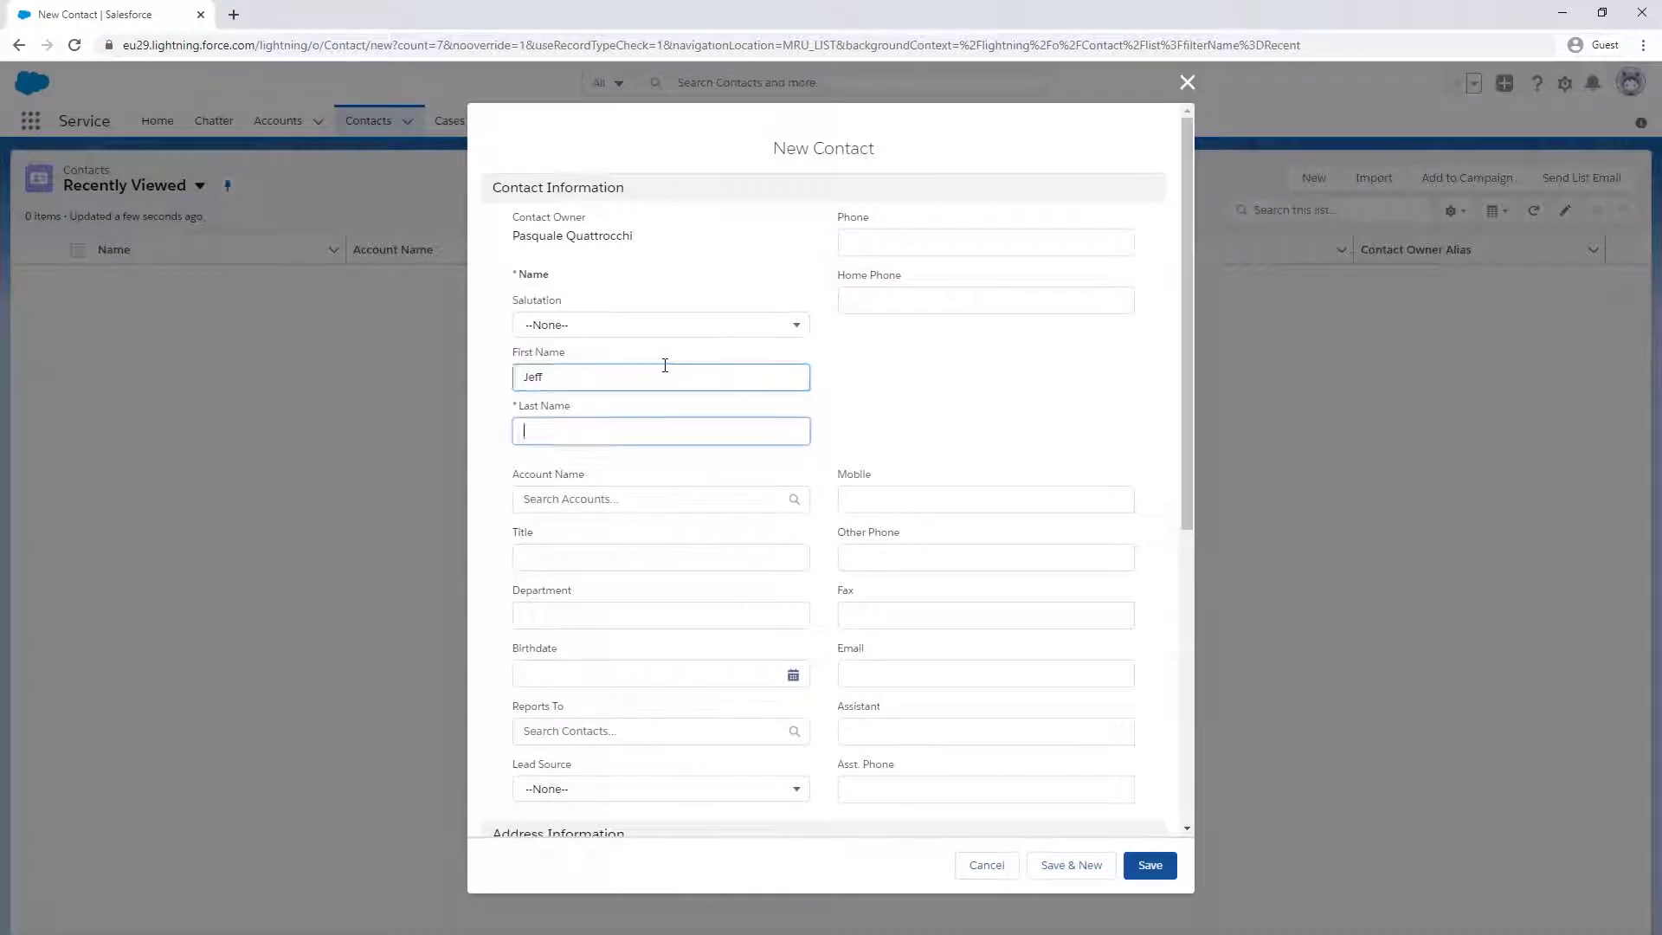
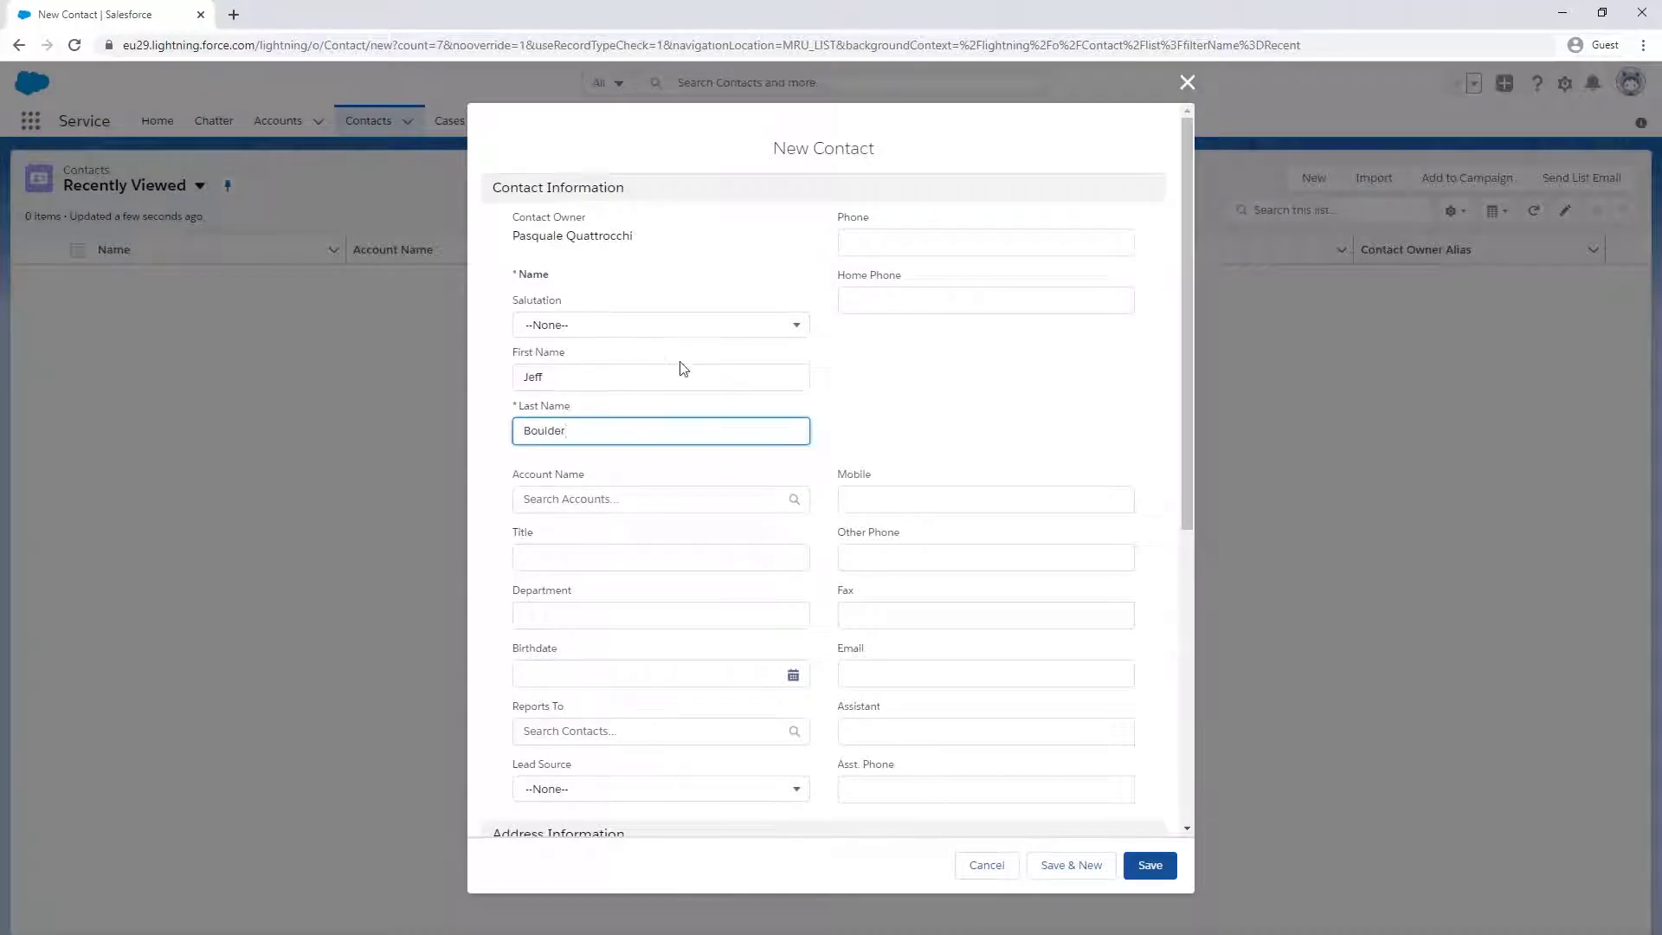
{"action": "left_click", "coordinate": [1150, 865]}
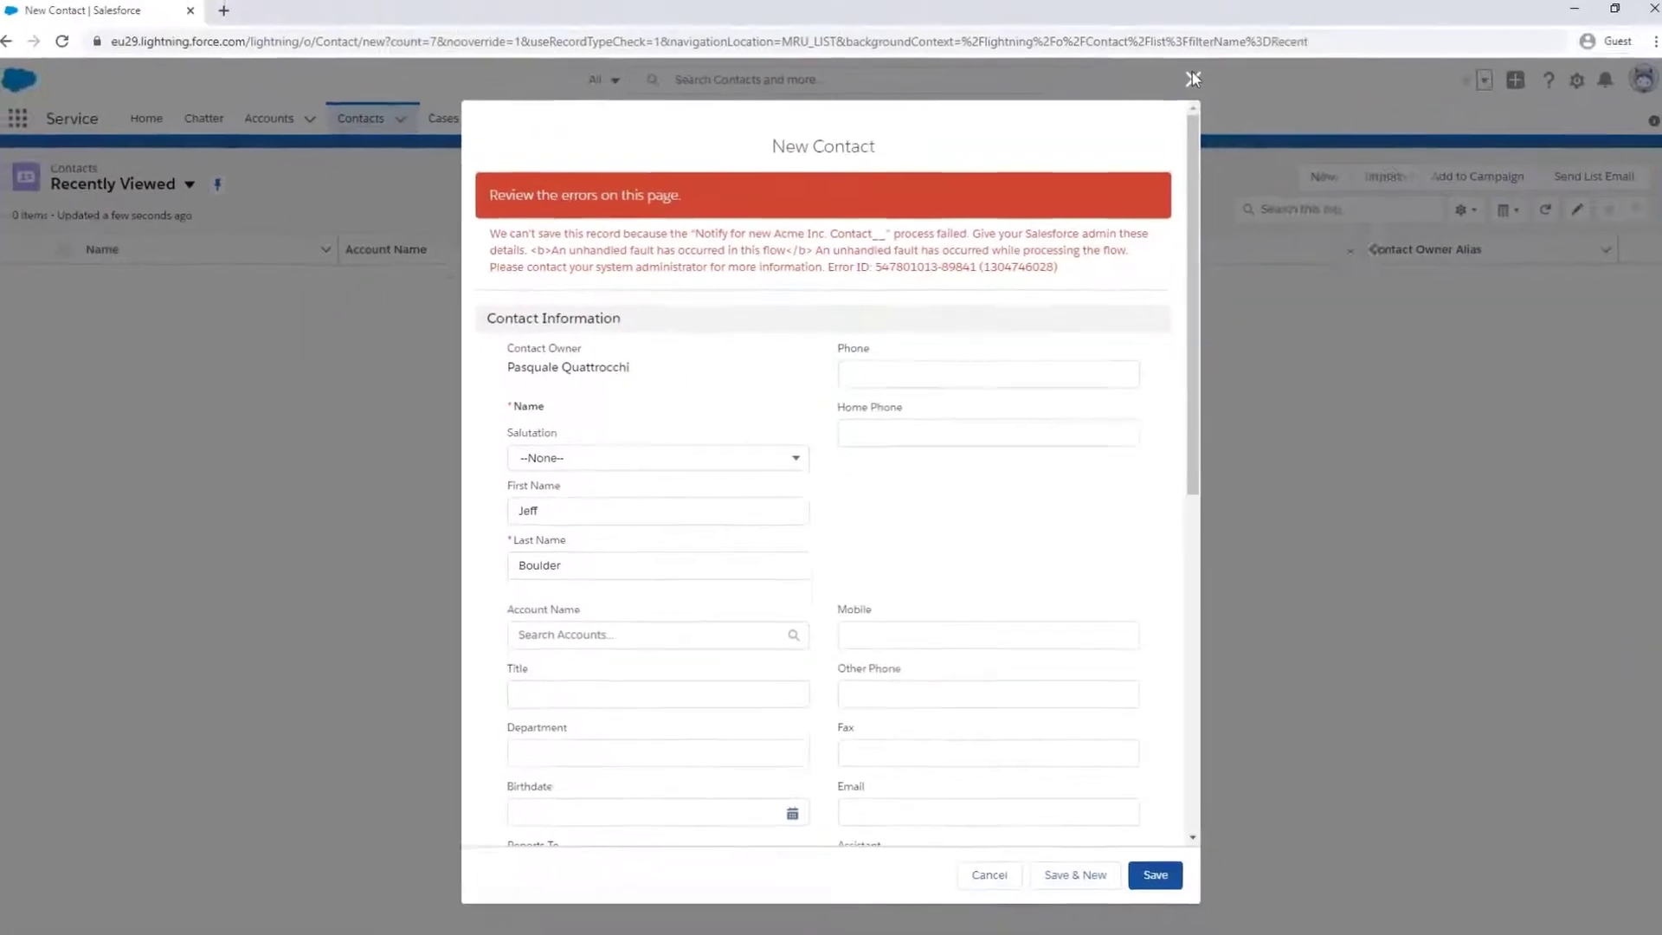
- Close the failed contact form and open Setup's Debug Logs page in a new tab
{"action": "left_click", "coordinate": [1186, 80]}
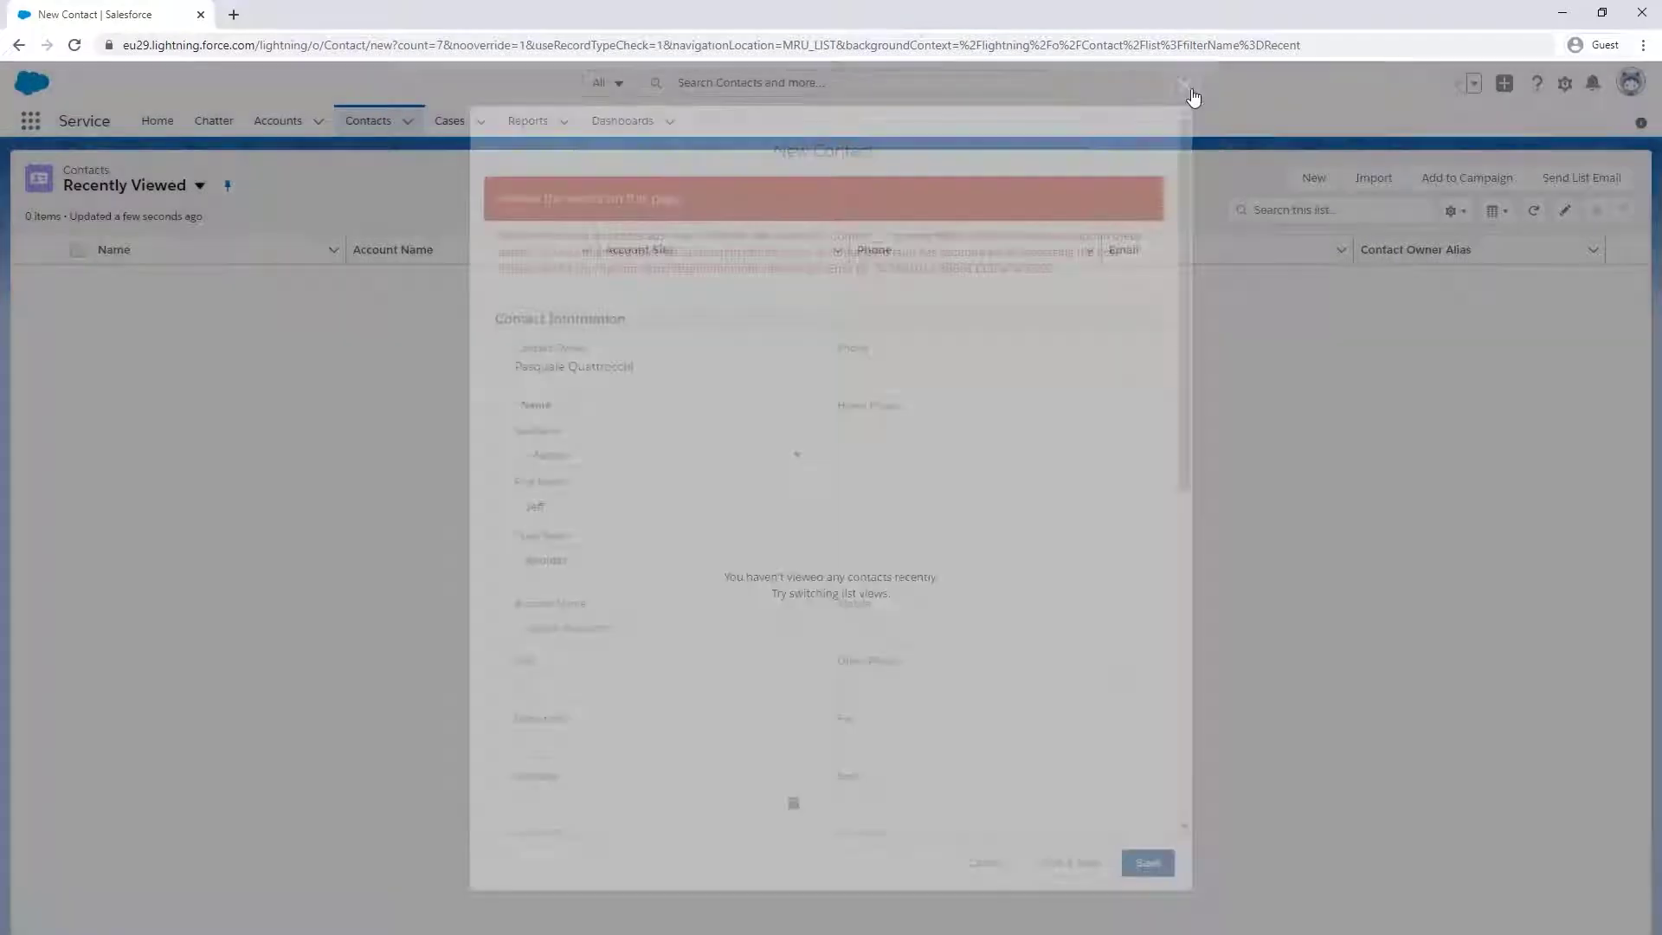
{"action": "left_click", "coordinate": [1564, 83]}
{"action": "left_click", "coordinate": [1517, 133]}
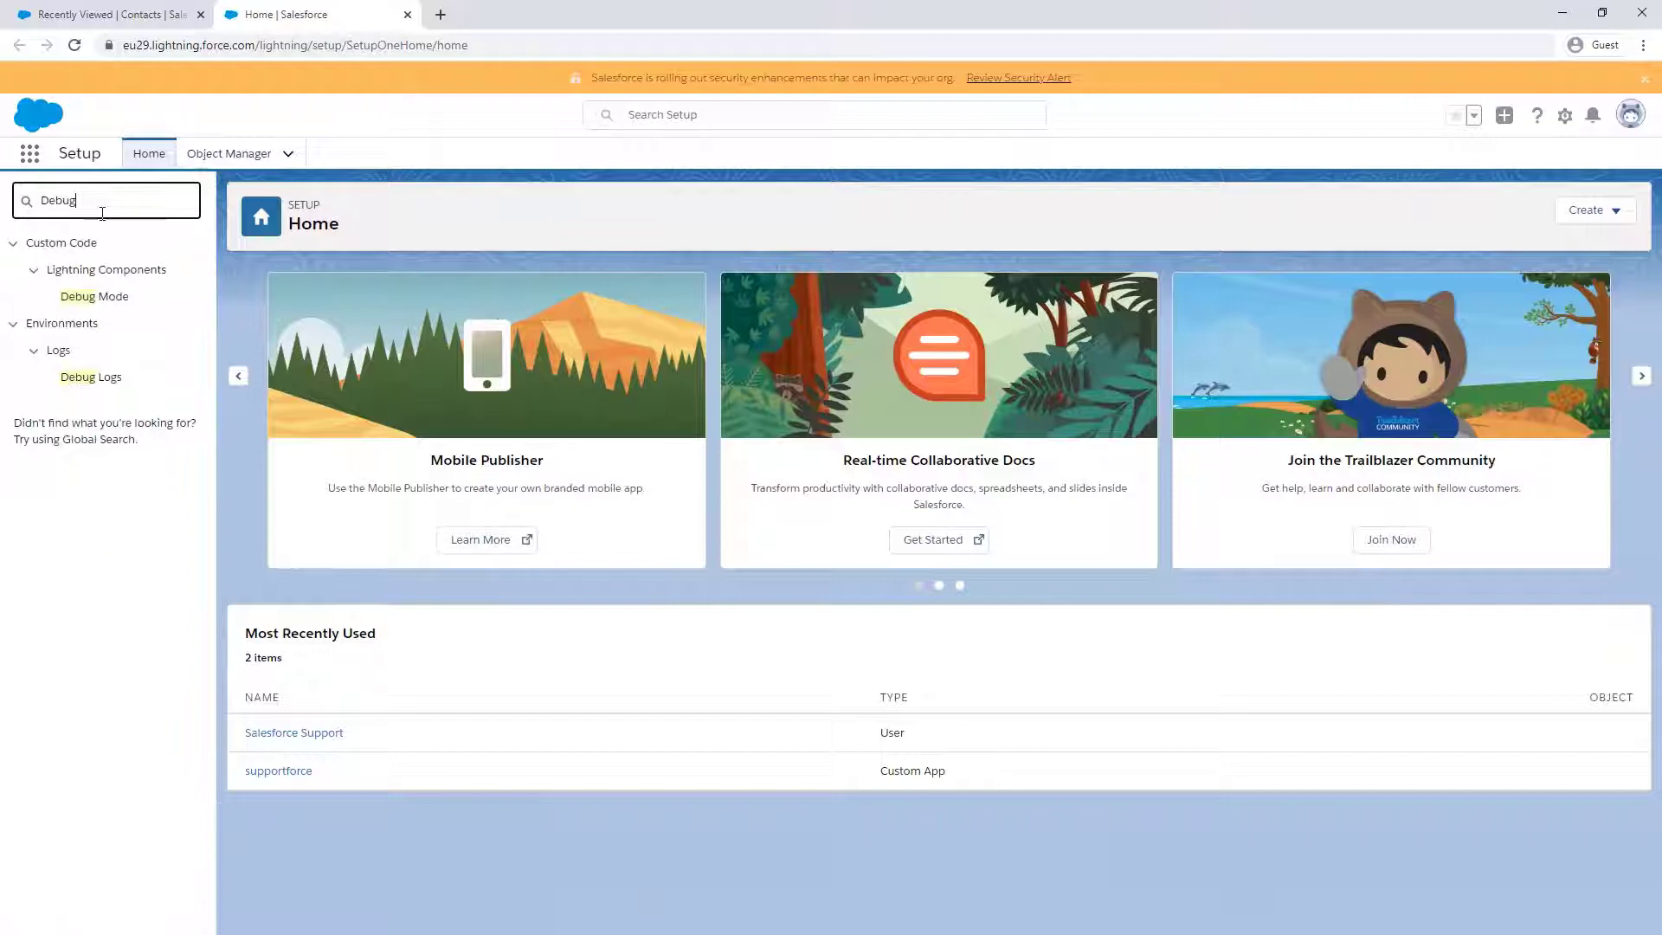
{"action": "left_click", "coordinate": [95, 376]}
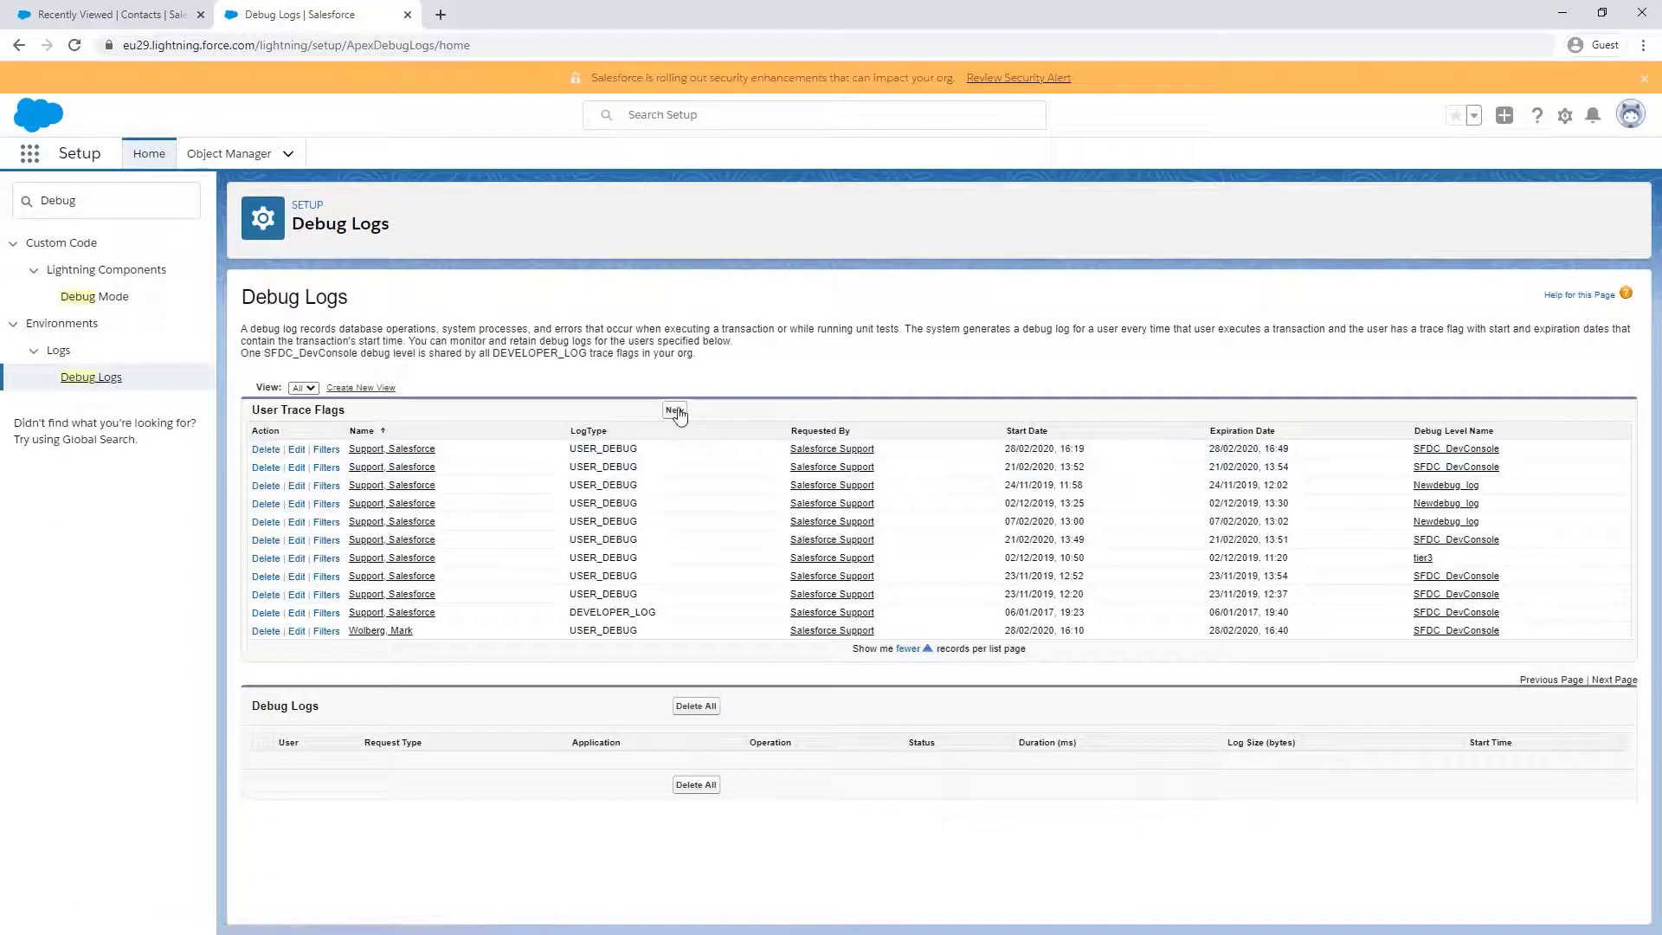
- Start a new User Trace Flag on the Debug Logs page
{"action": "left_click", "coordinate": [674, 410]}
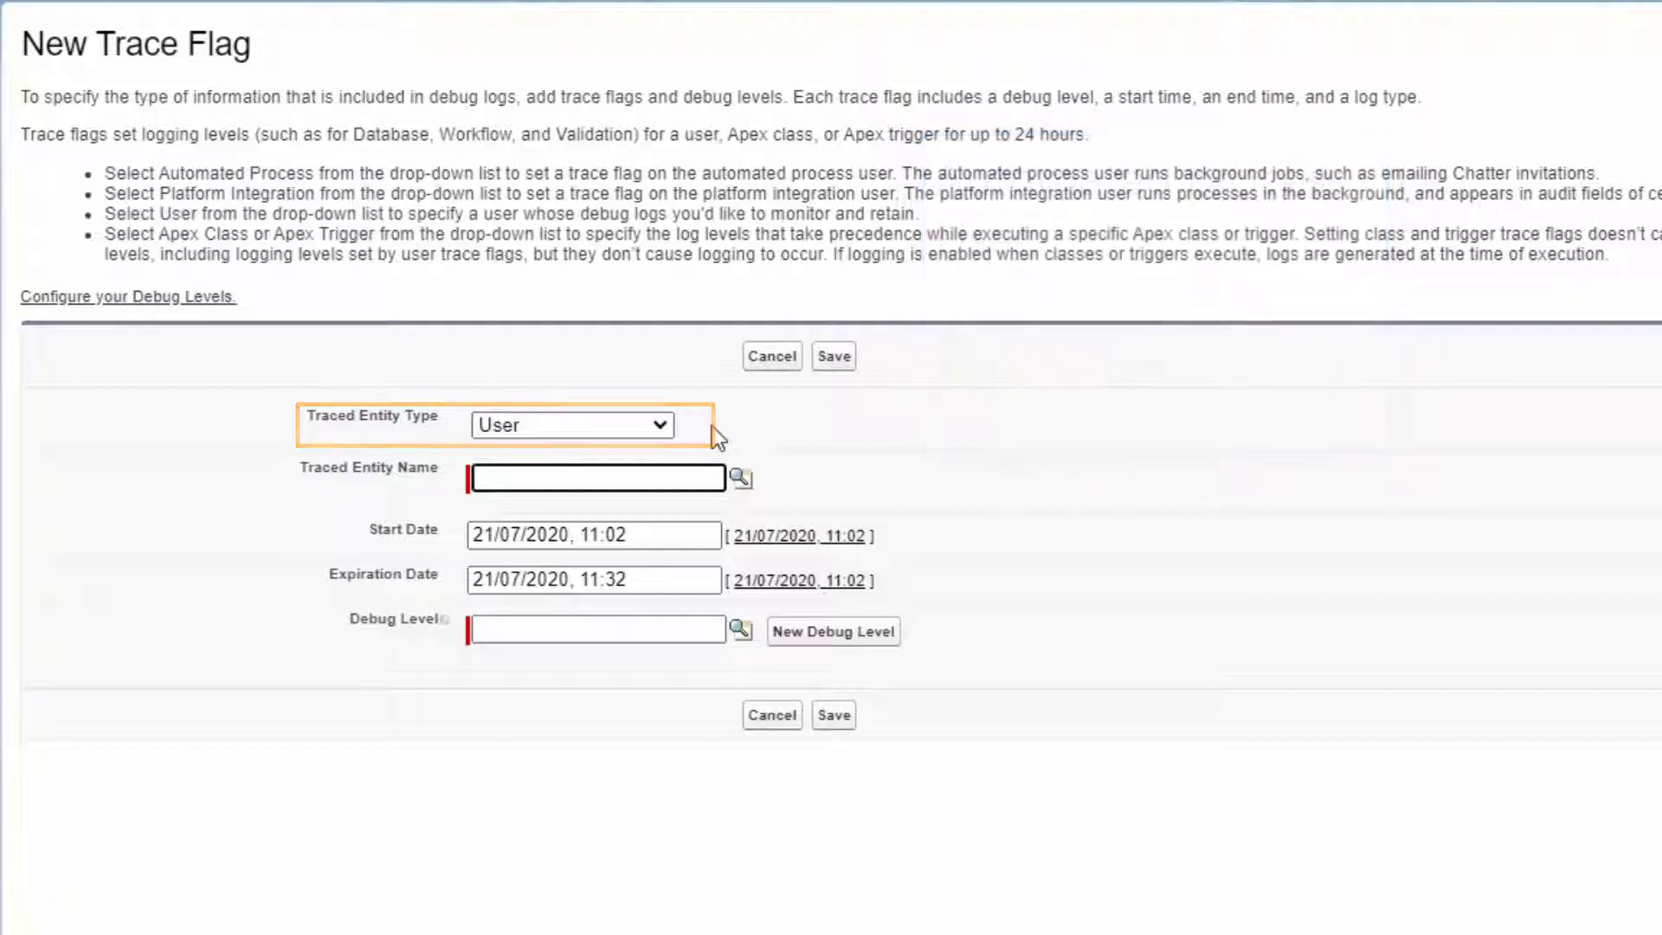
- Pick the support user as the trace flag's traced entity
{"action": "left_click", "coordinate": [740, 477]}
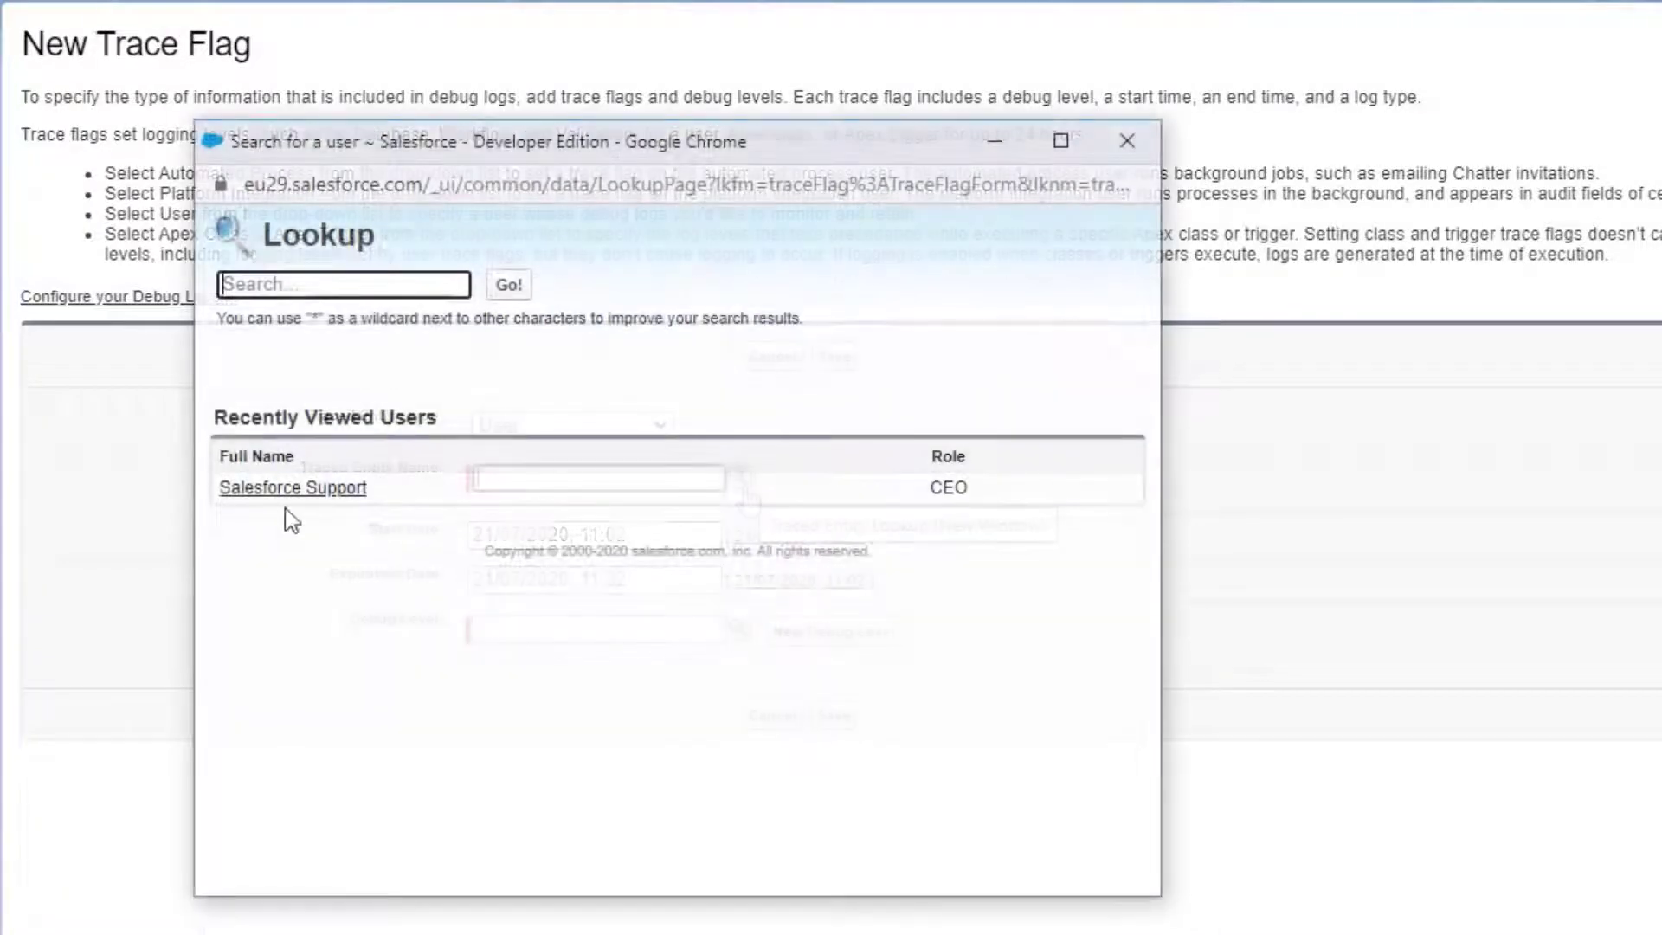
{"action": "left_click", "coordinate": [277, 488]}
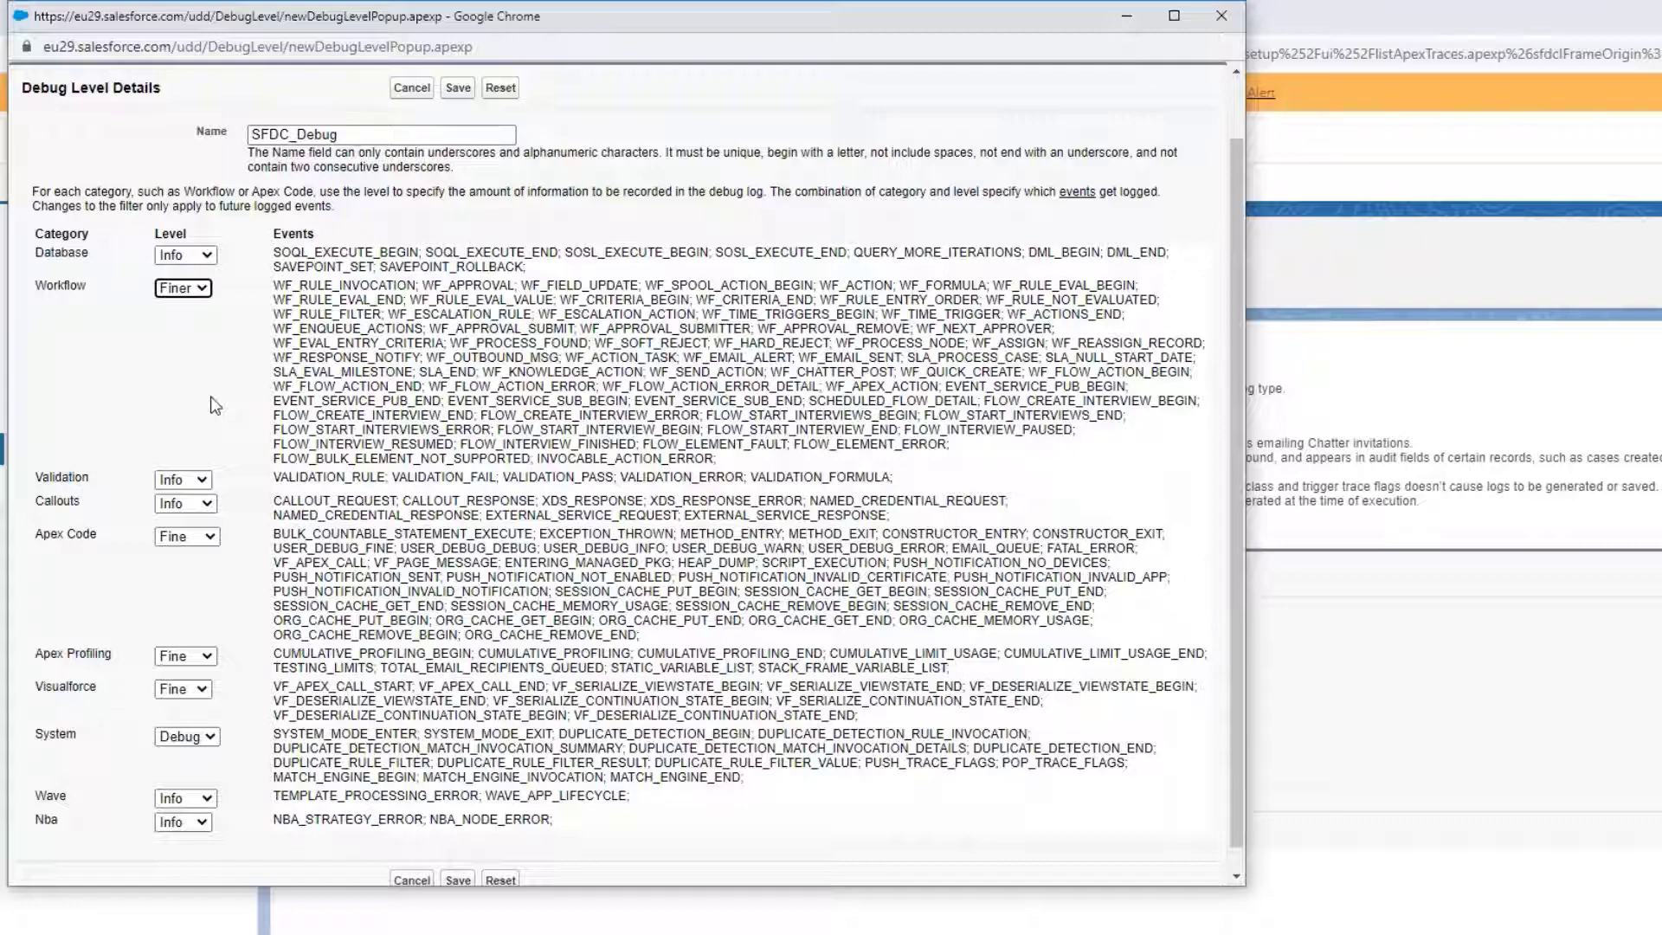
{"action": "scroll", "coordinate": [230, 467], "scroll_direction": "down", "scroll_amount": 1}
- Save the SFDC_Debug debug level, then re-enter the same contact name and retry saving the contact
{"action": "left_click", "coordinate": [458, 857]}
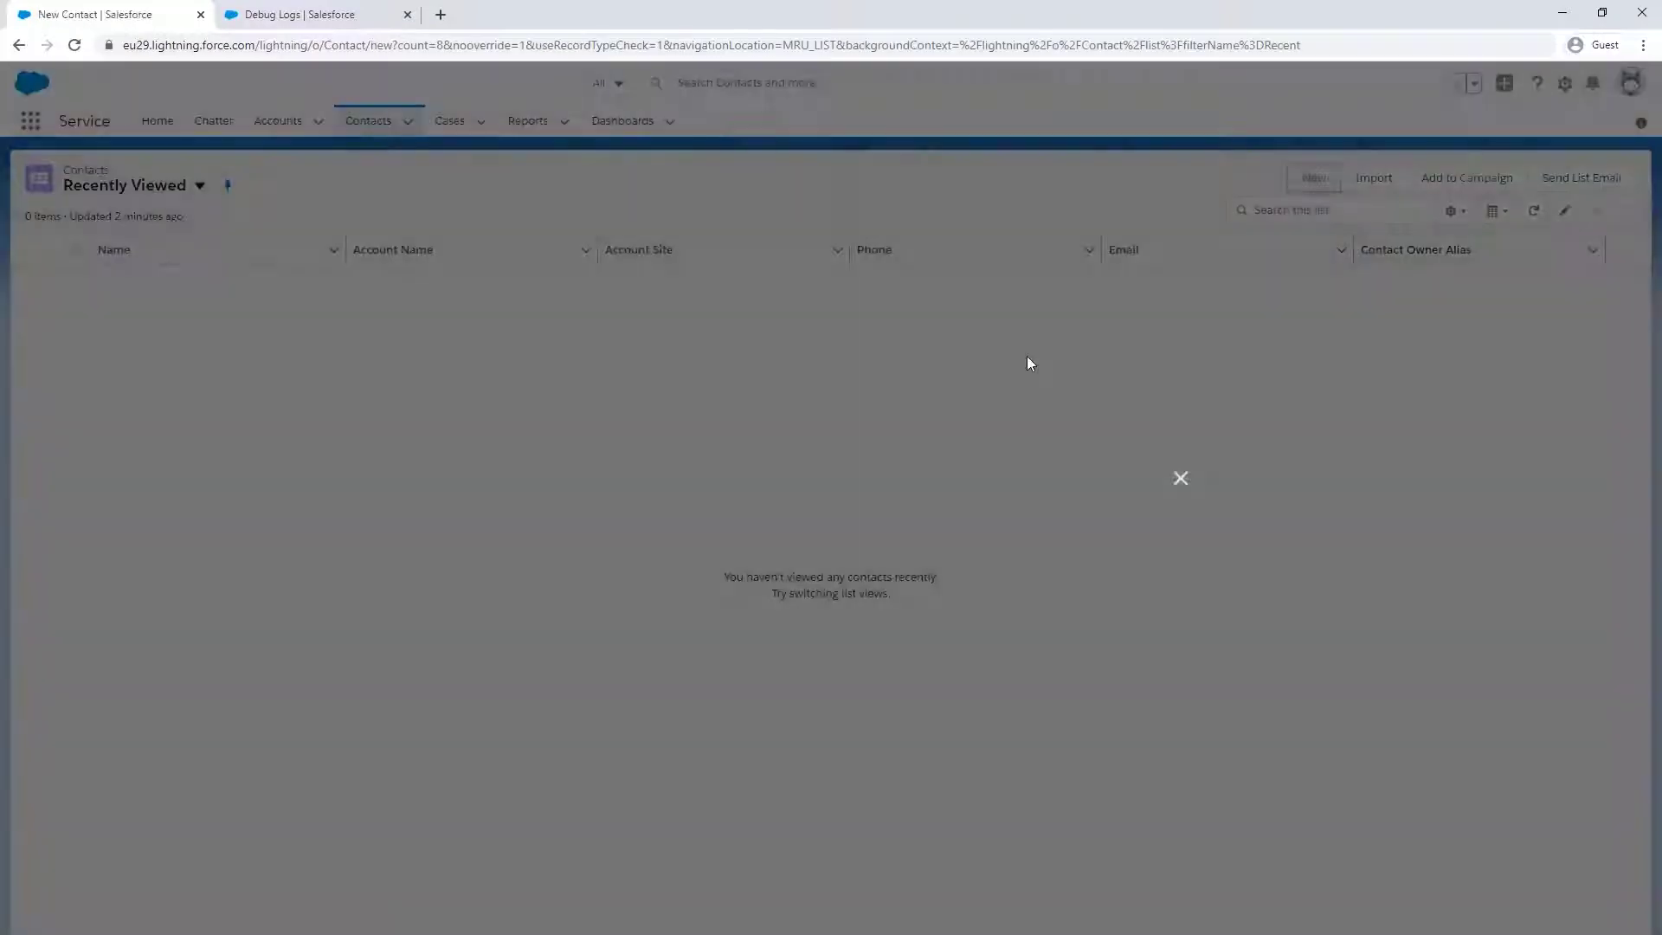
{"action": "left_click", "coordinate": [661, 374]}
{"action": "key", "text": "Tab"}
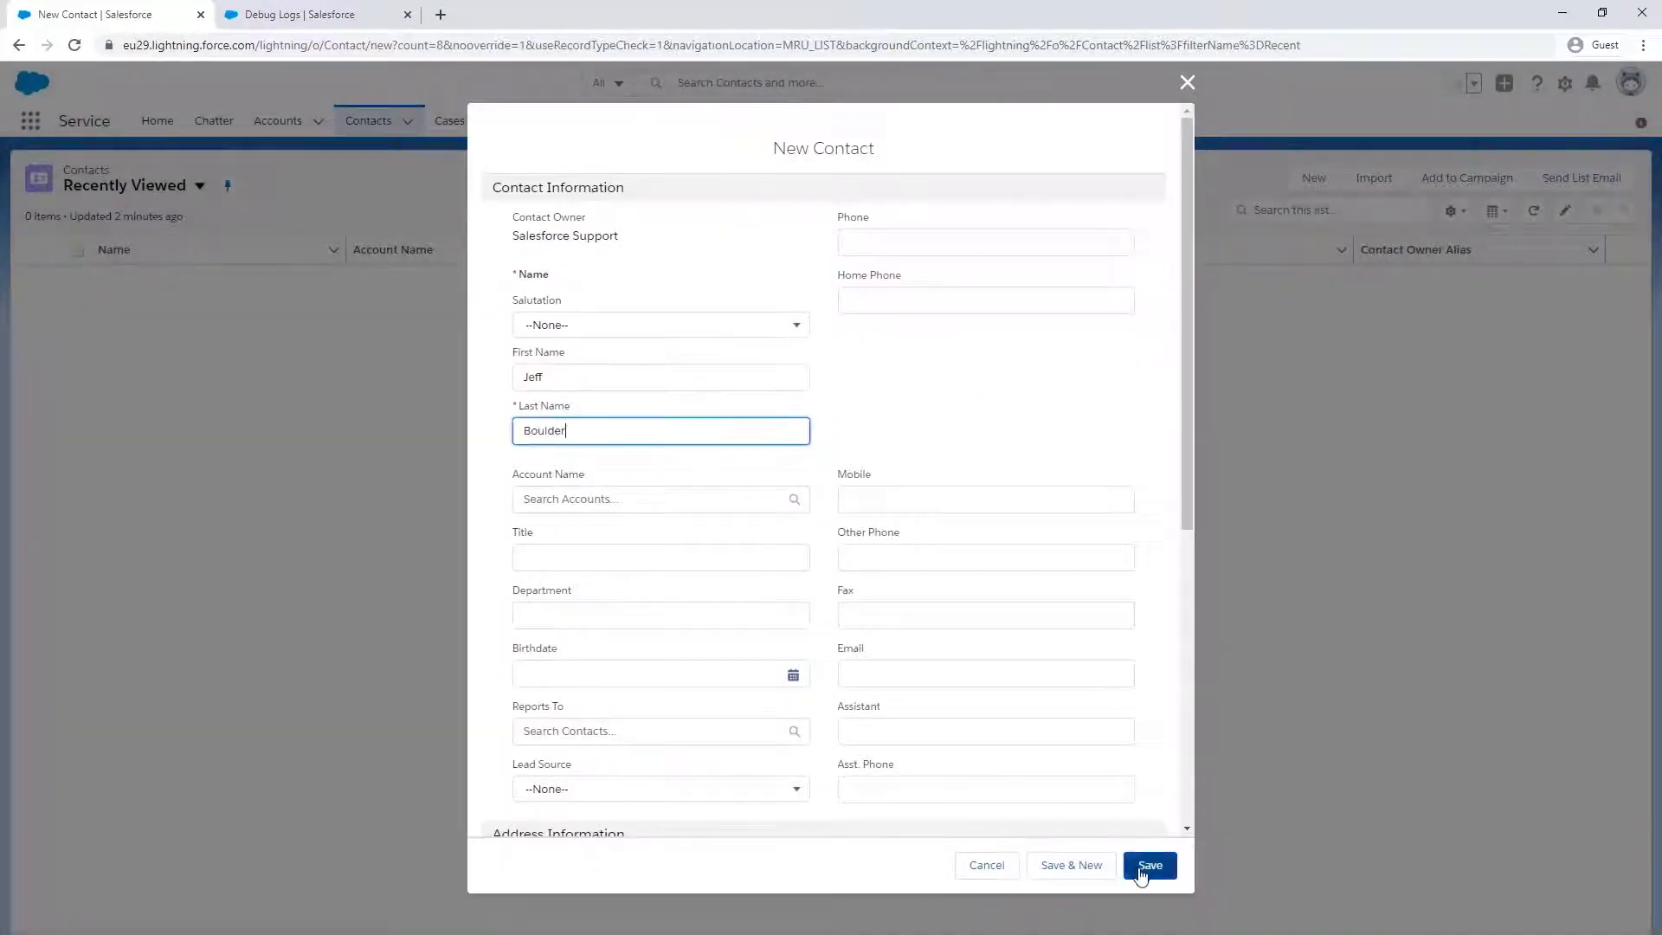
{"action": "left_click", "coordinate": [1149, 865]}
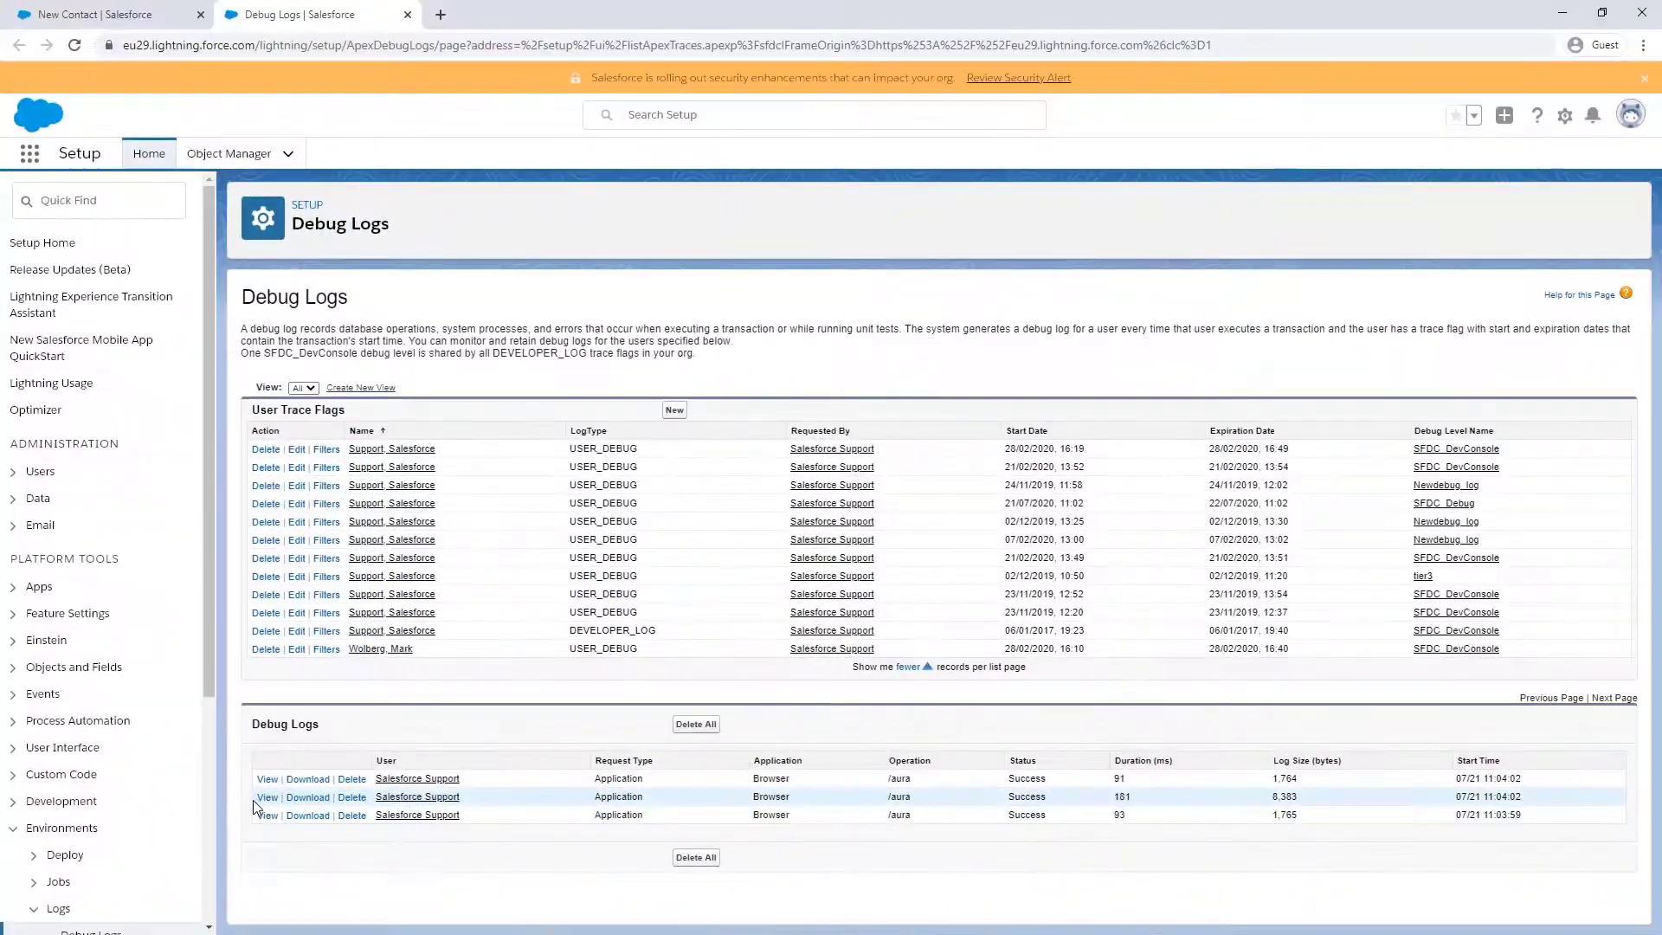
- Open the second debug log and highlight its flow action error lines
{"action": "left_click", "coordinate": [263, 800]}
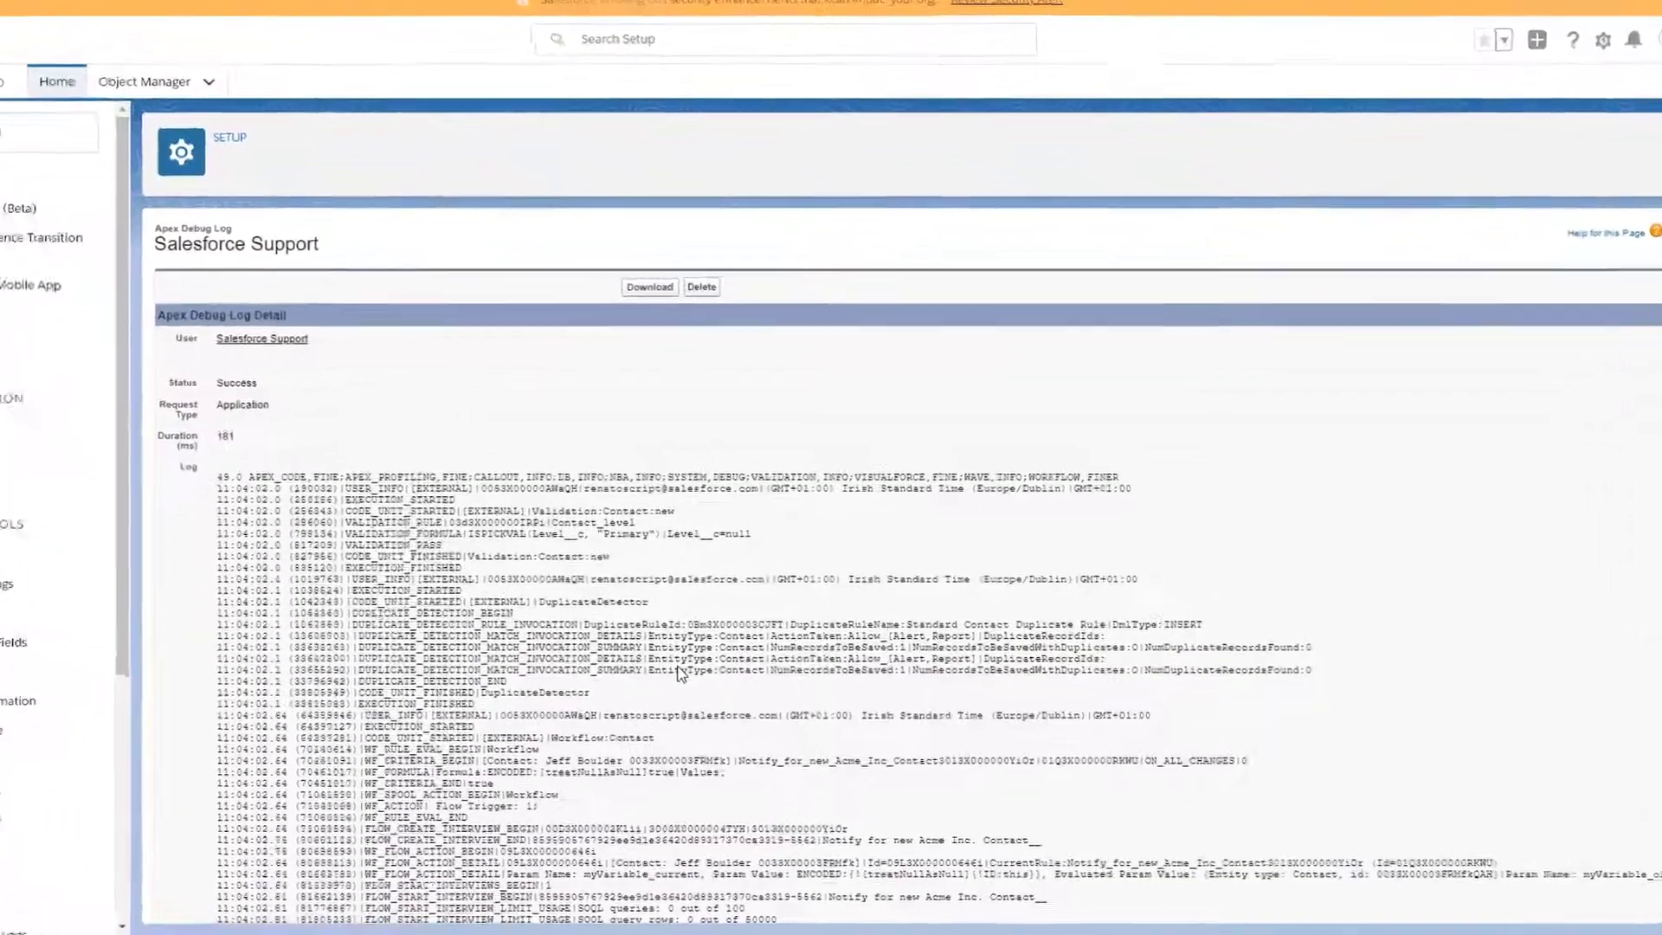
{"action": "scroll", "coordinate": [717, 689], "scroll_direction": "down", "scroll_amount": 5}
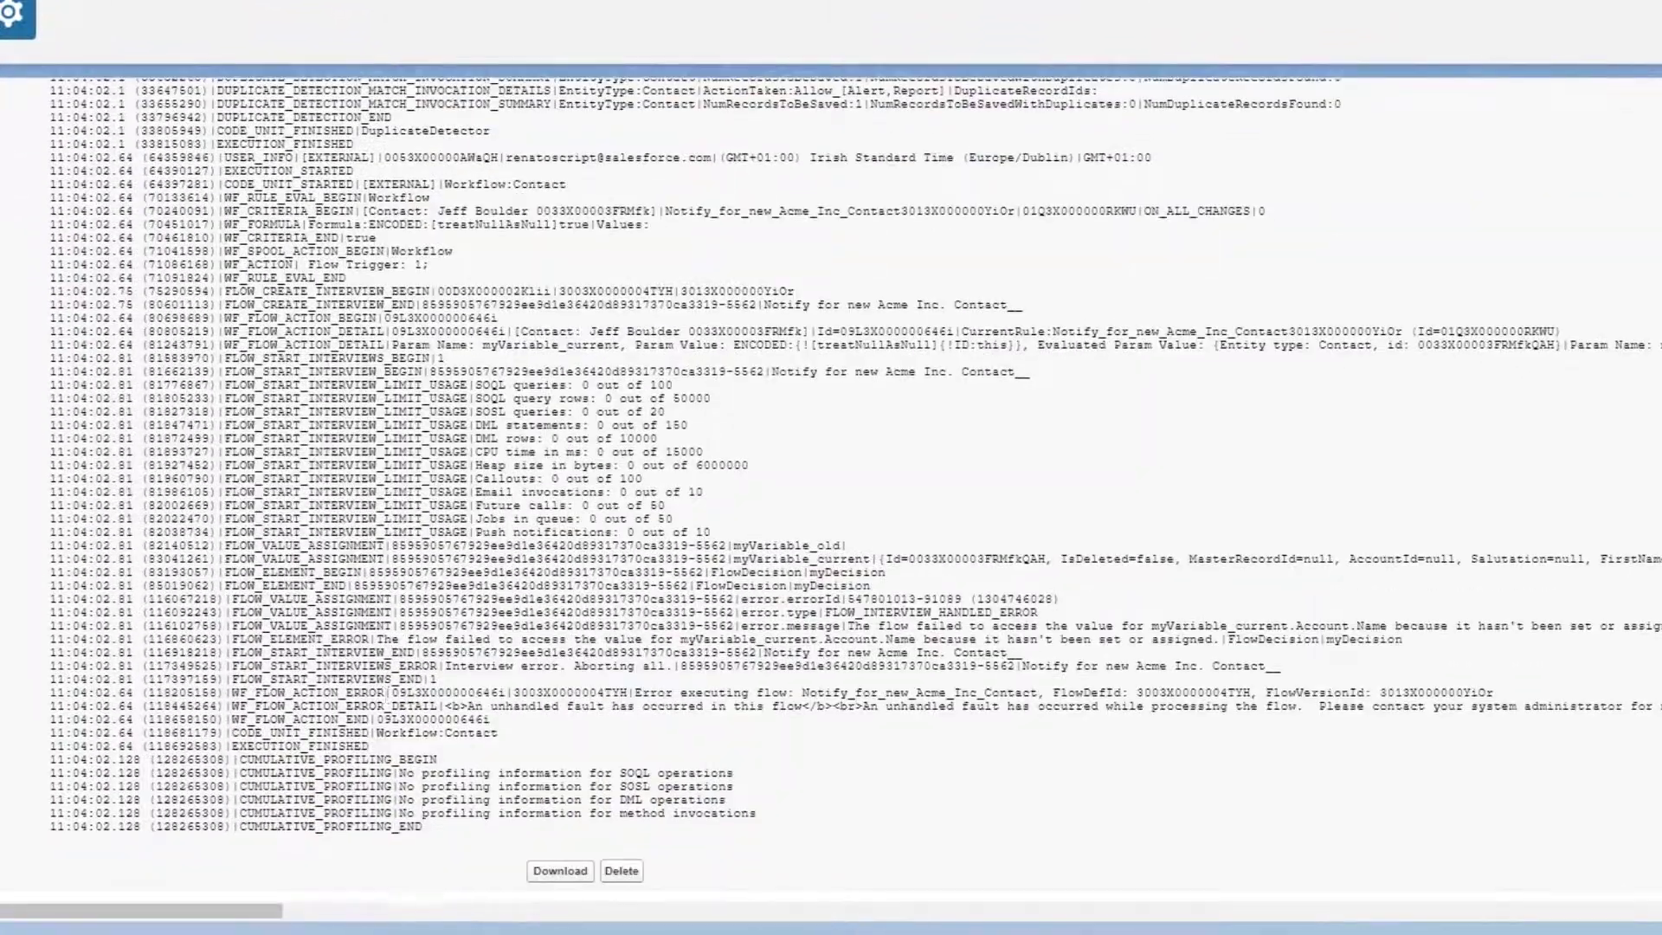
{"action": "left_click_drag", "start_coordinate": [259, 692], "coordinate": [490, 720]}
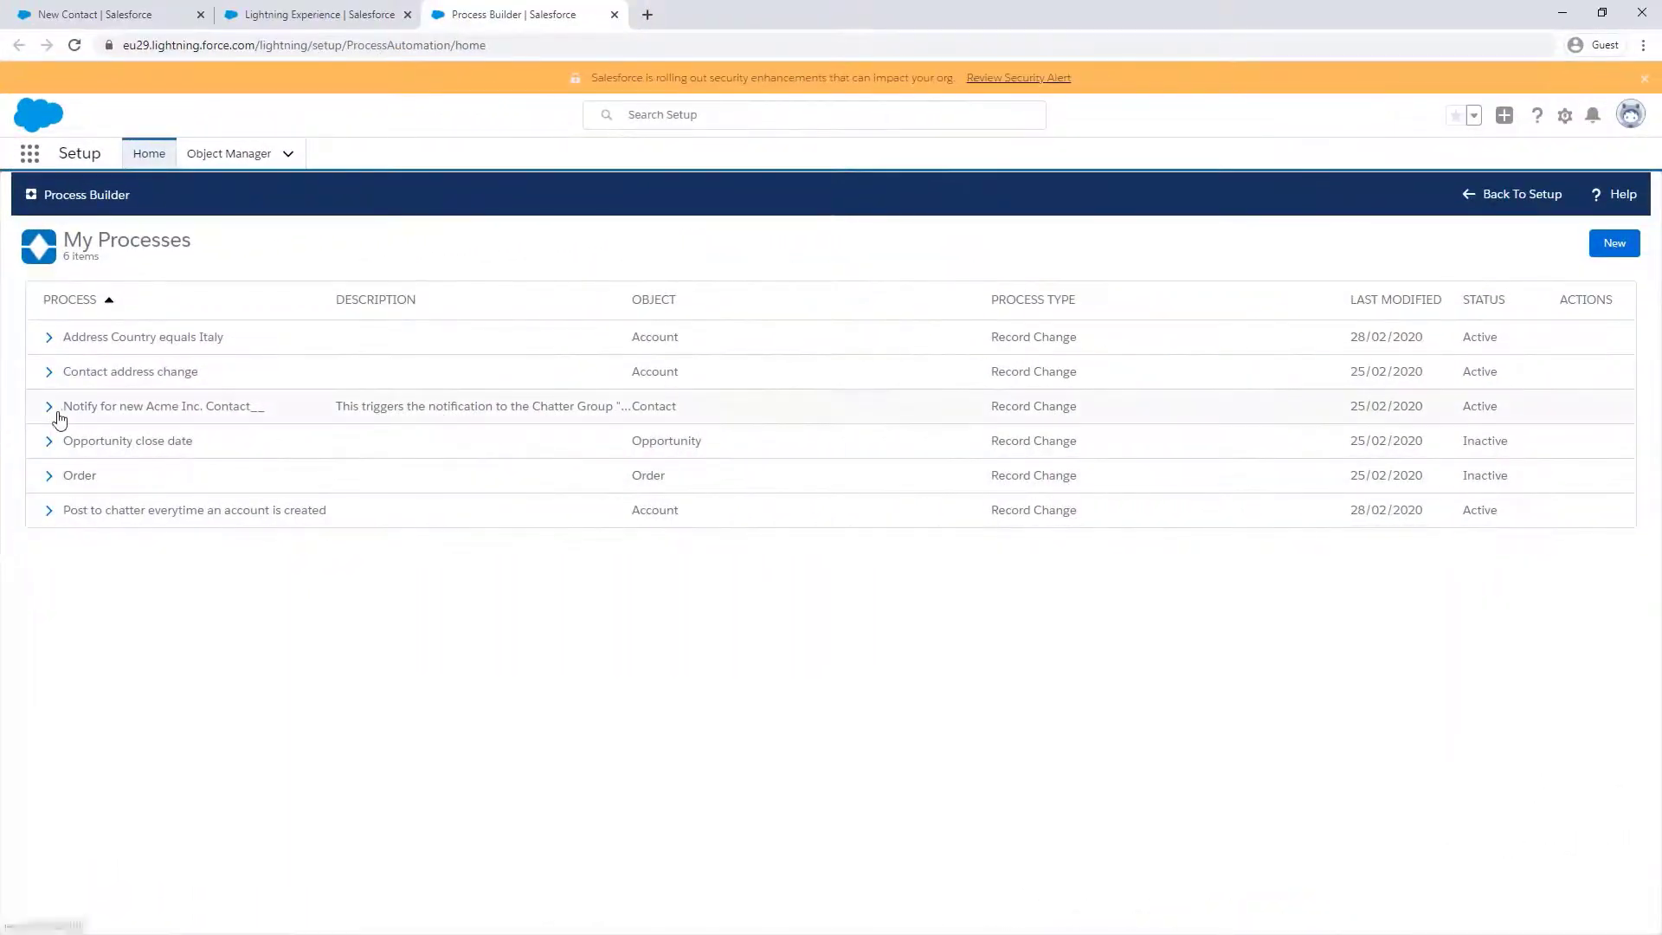
- Open Version 1 of the Notify for new Acme Inc. Contact__ process
{"action": "left_click", "coordinate": [54, 411]}
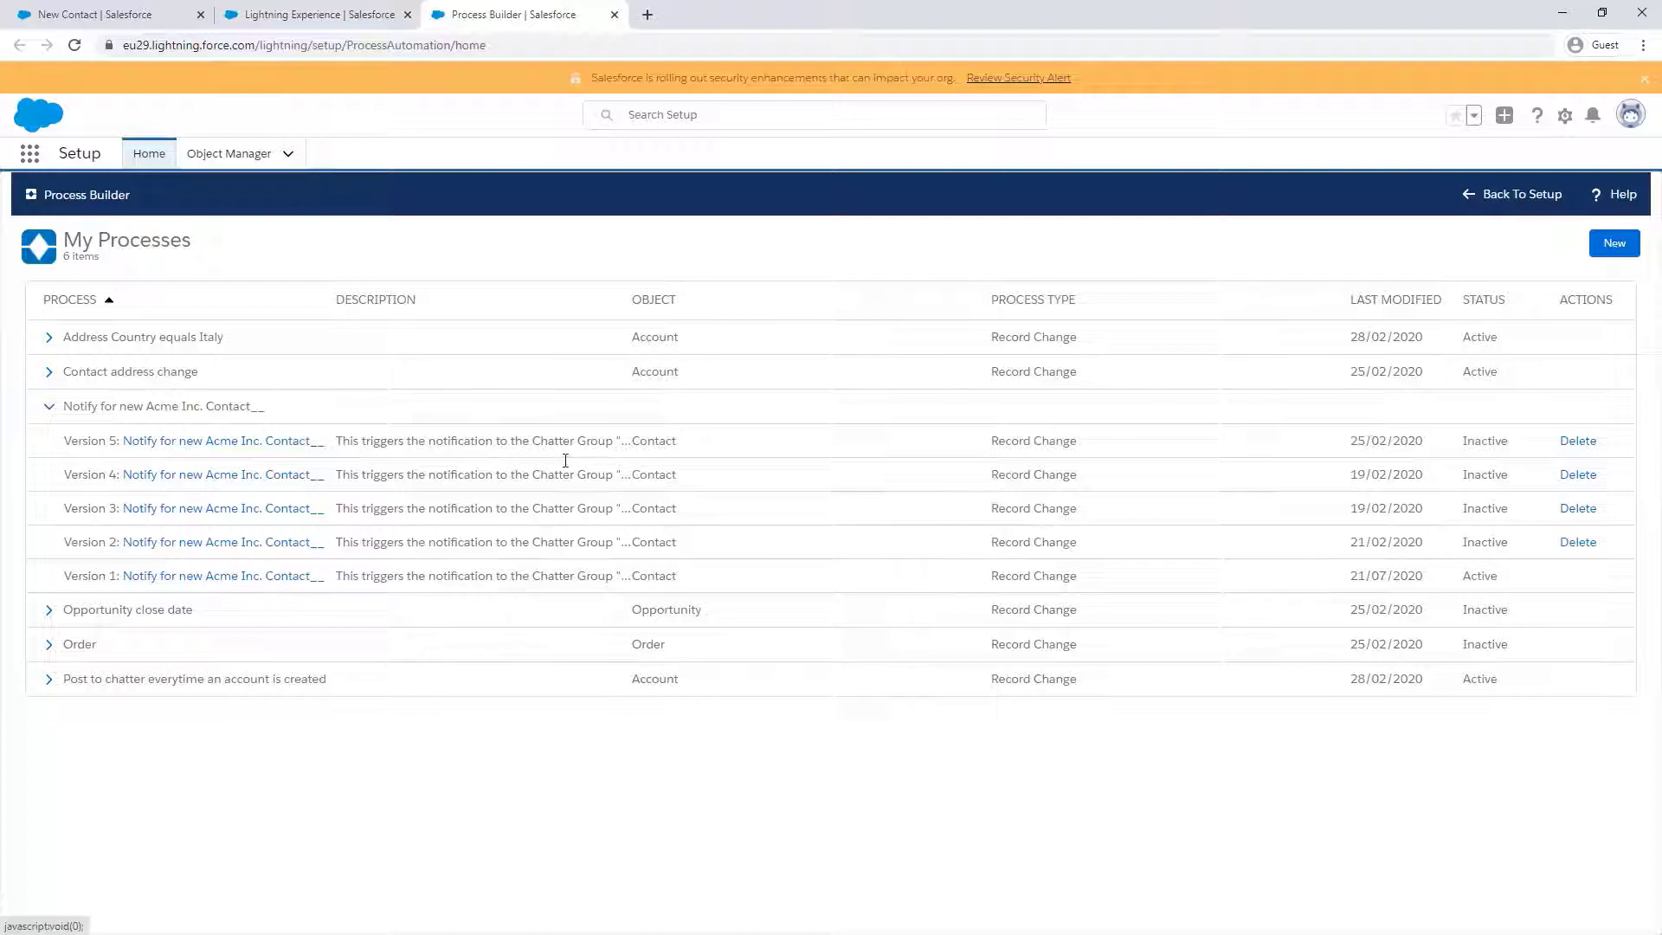
{"action": "left_click", "coordinate": [264, 576]}
- Clone the process with description prefixed 'Troubleshooting -', save it, and open its Acme Inc. criteria
{"action": "left_click", "coordinate": [1300, 238]}
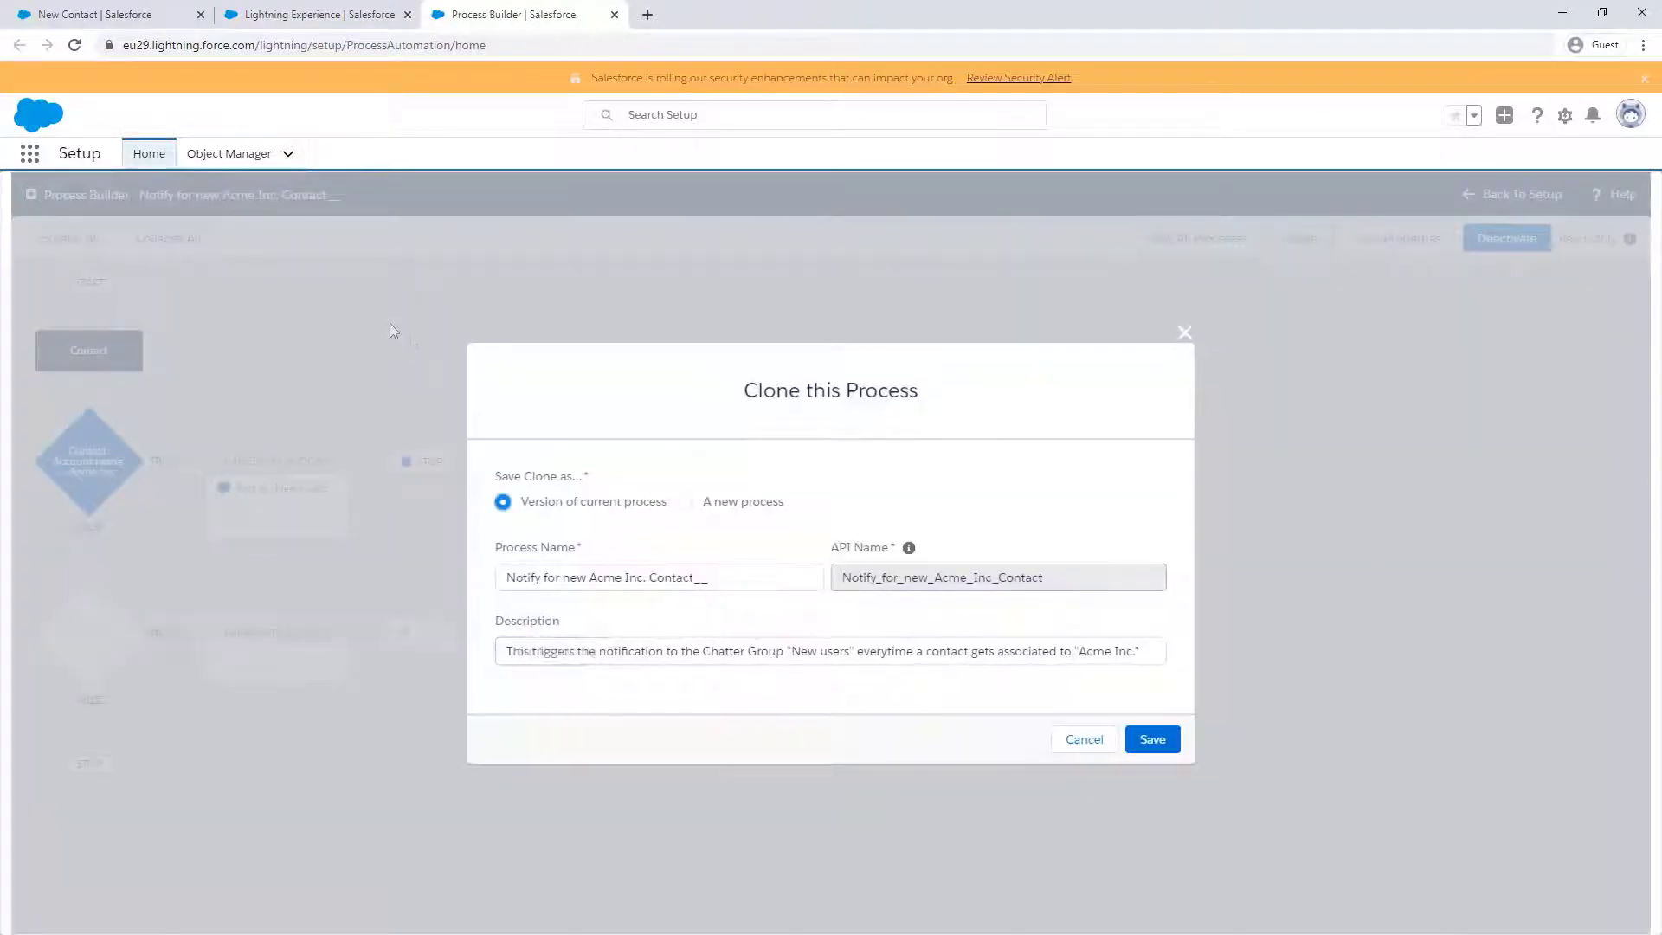
{"action": "left_click", "coordinate": [505, 651]}
{"action": "type", "text": "Troubleshooting -"}
{"action": "left_click", "coordinate": [1153, 739]}
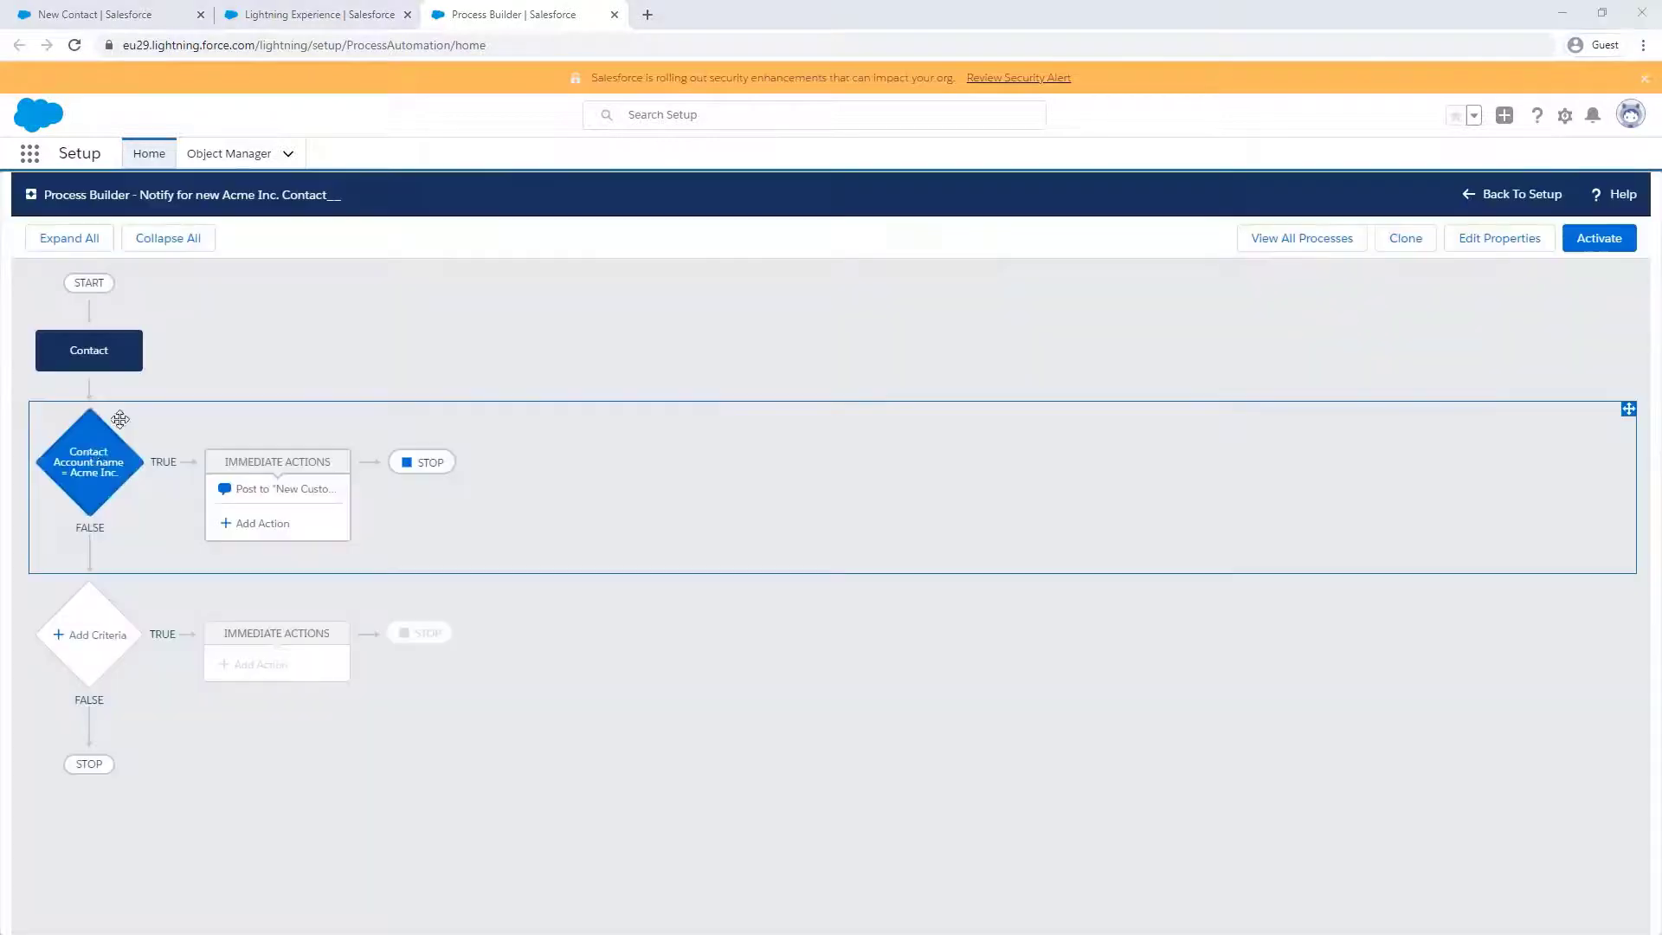
{"action": "left_click", "coordinate": [94, 447]}
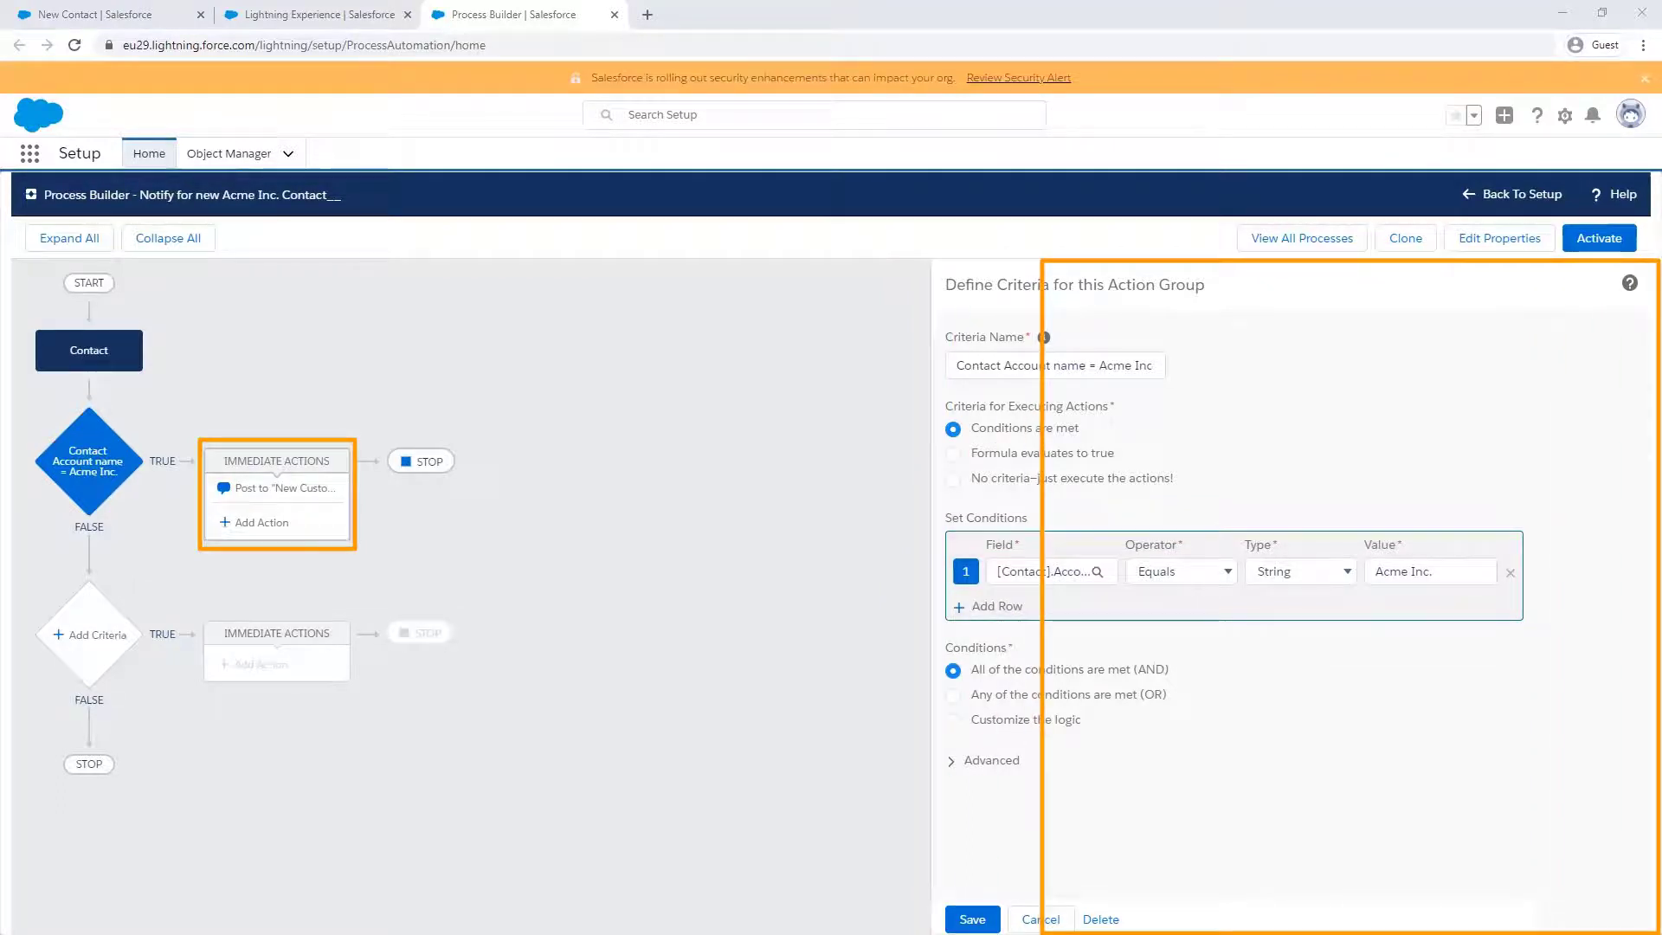
- Inspect the Post to "New Customer" Group Chatter action settings
{"action": "left_click", "coordinate": [284, 491]}
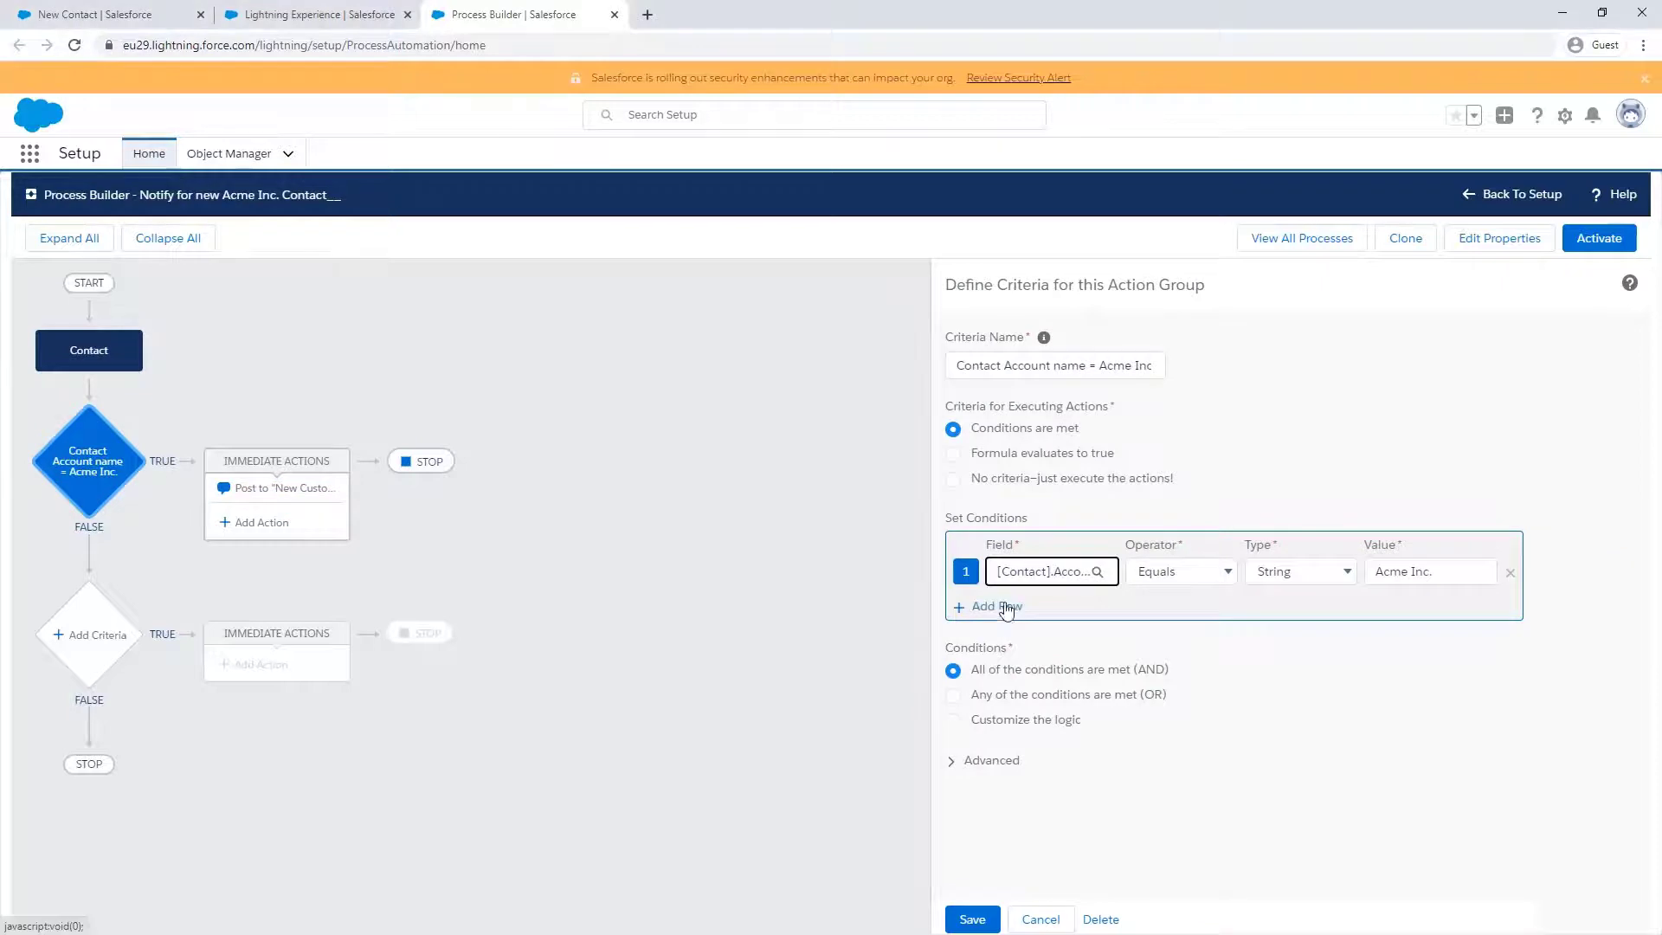
- Add a second condition on the contact's Account ID with the Is null operator
{"action": "left_click", "coordinate": [987, 606]}
{"action": "left_click", "coordinate": [1074, 605]}
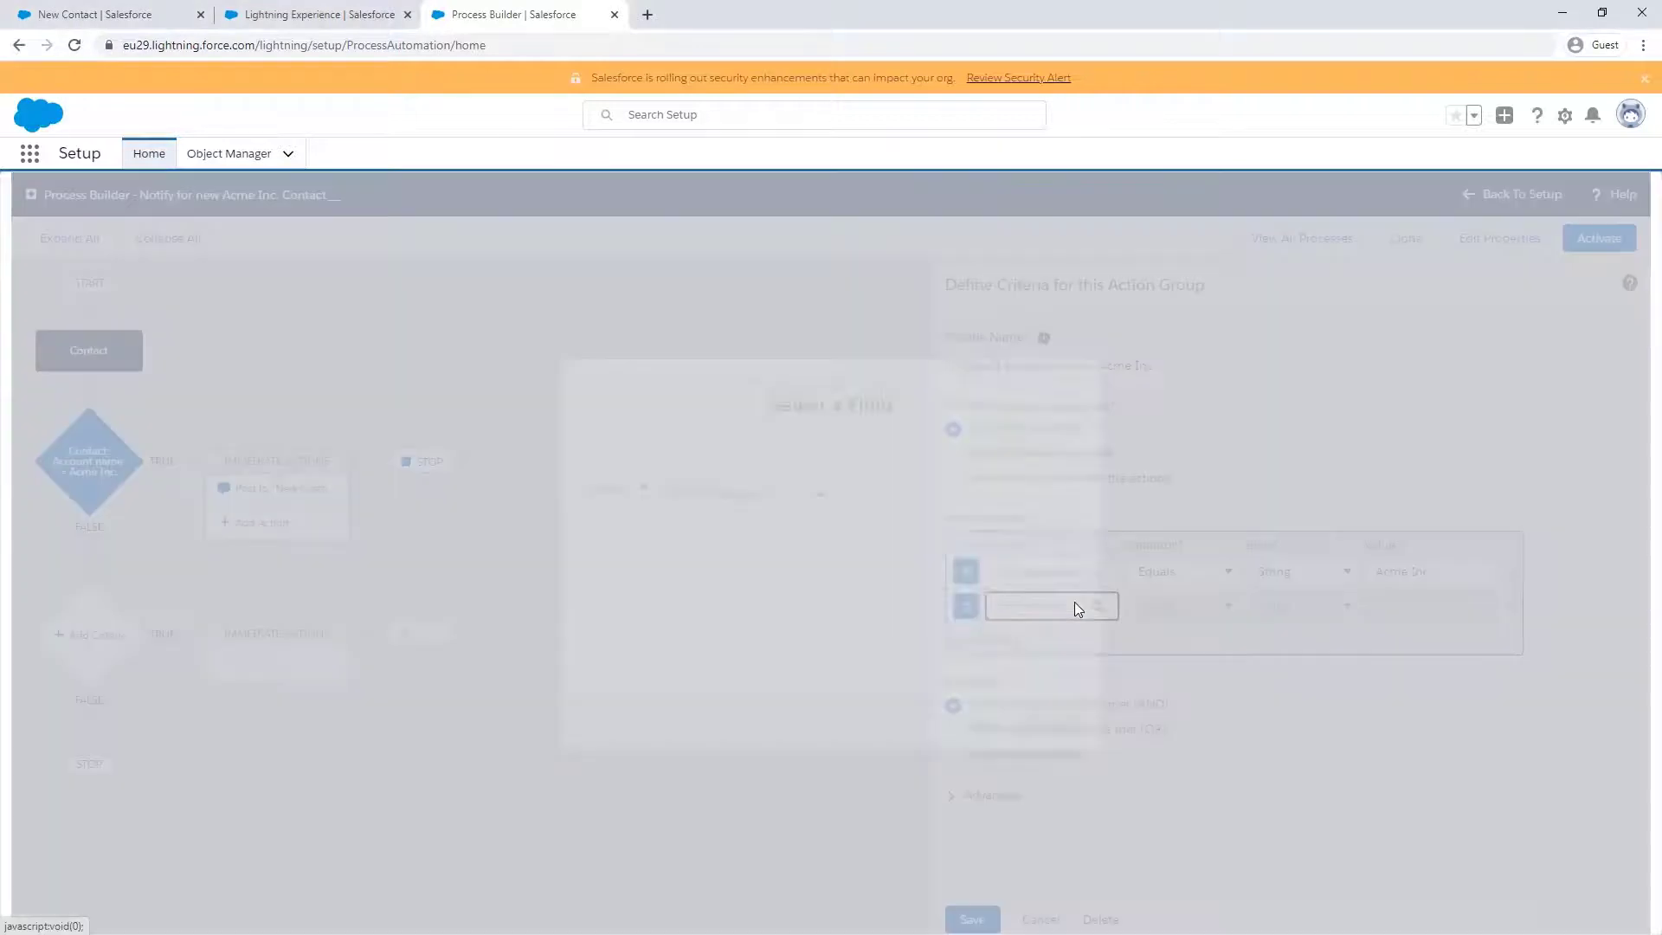
{"action": "type", "text": "Account"}
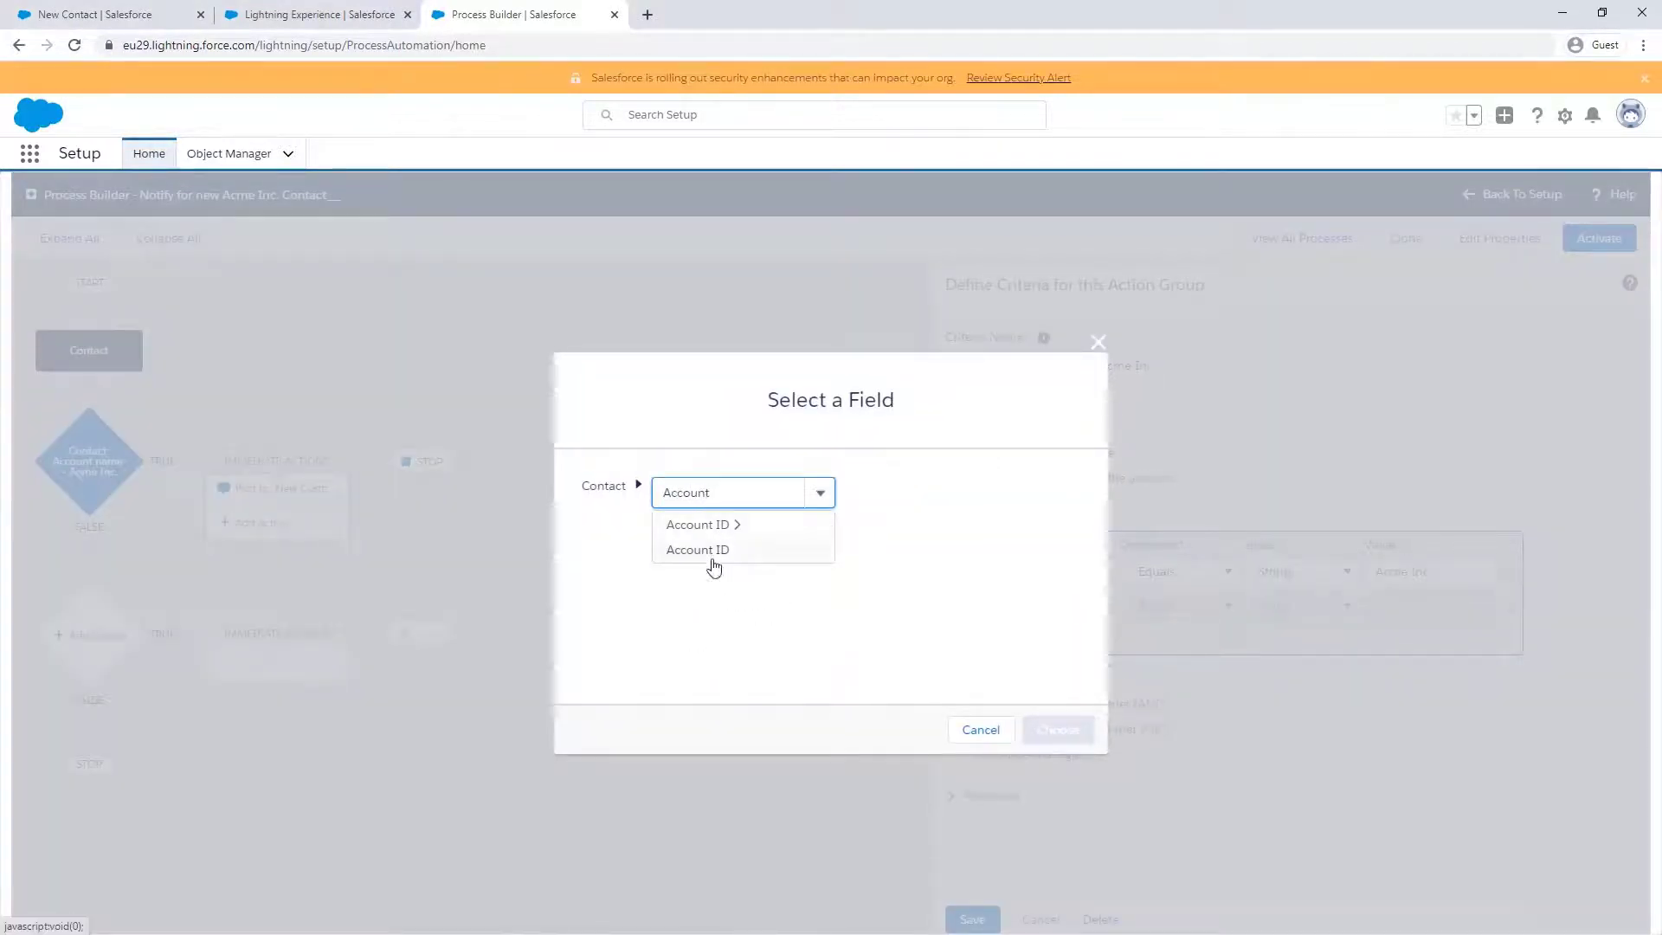
{"action": "left_click", "coordinate": [714, 554]}
{"action": "left_click", "coordinate": [1073, 725]}
{"action": "left_click", "coordinate": [1180, 607]}
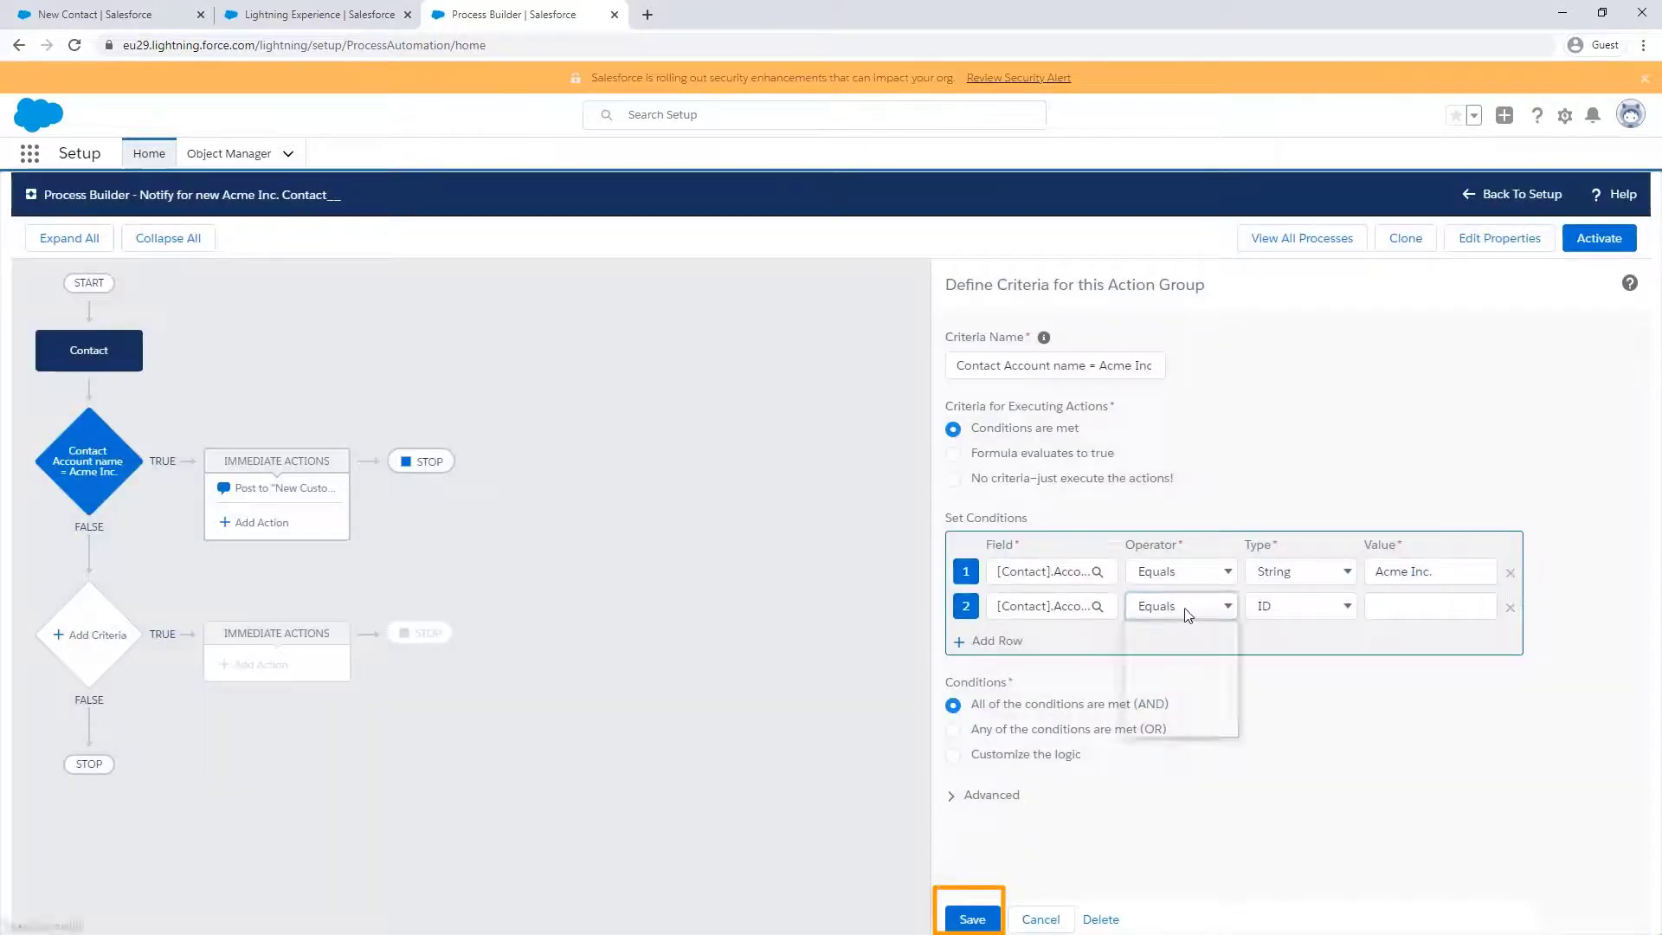
{"action": "left_click", "coordinate": [1157, 711]}
- Set the condition to Boolean False, save the criteria, and activate the version
{"action": "left_click", "coordinate": [1281, 606]}
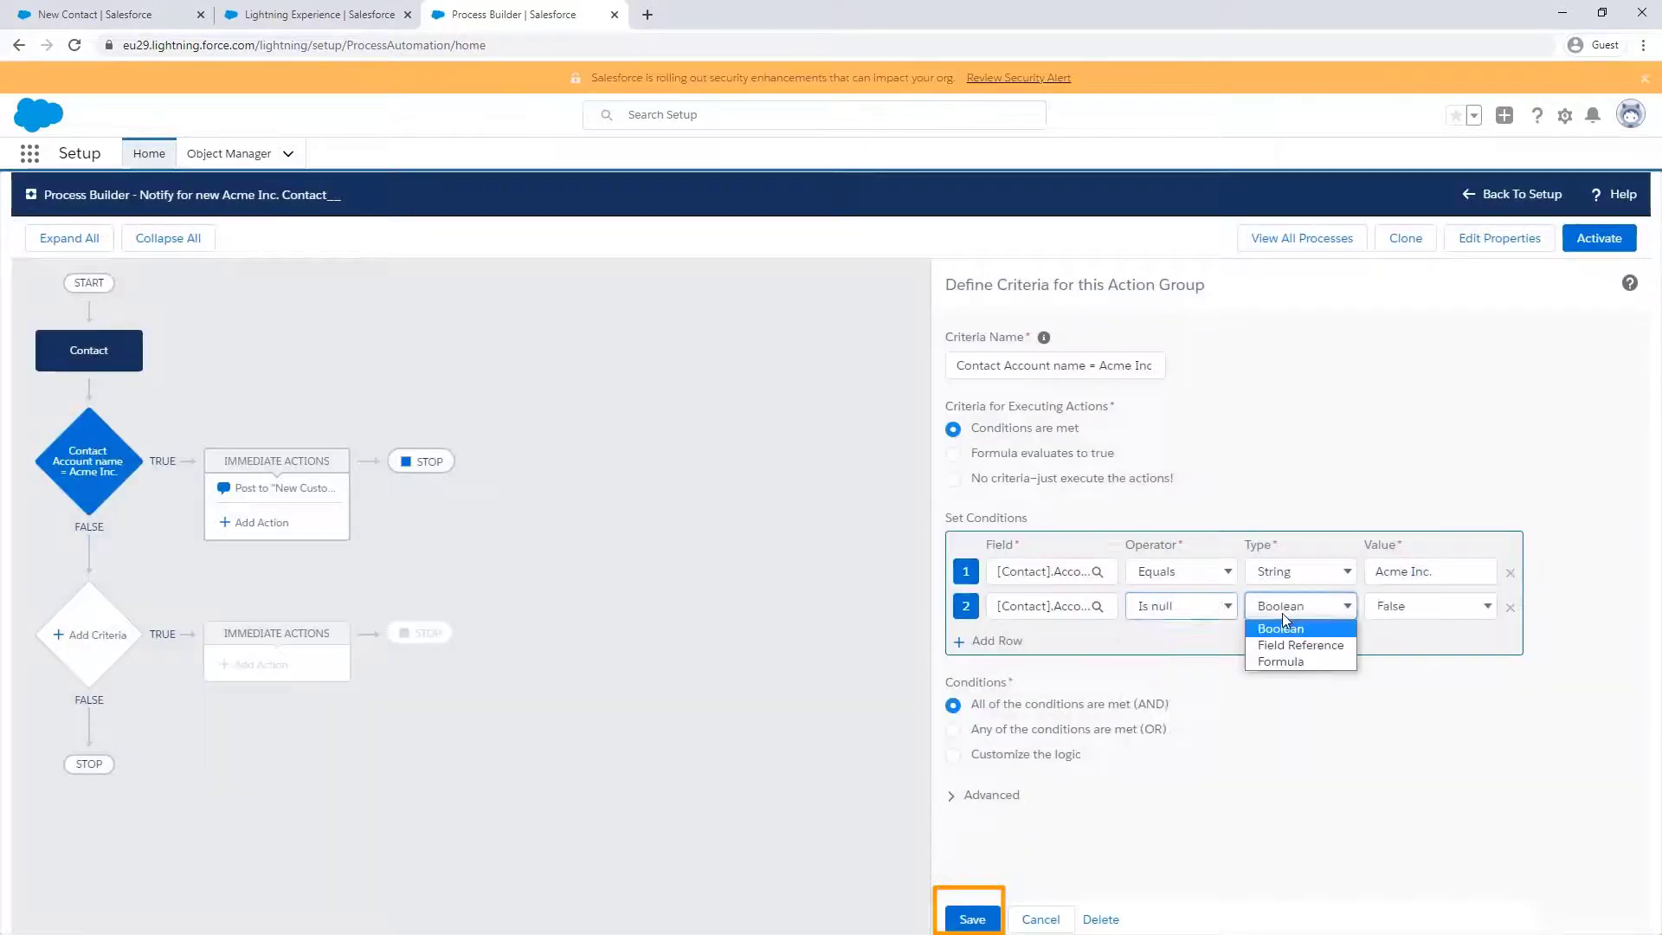
{"action": "left_click", "coordinate": [1281, 613]}
{"action": "left_click", "coordinate": [1401, 612]}
{"action": "left_click", "coordinate": [1411, 645]}
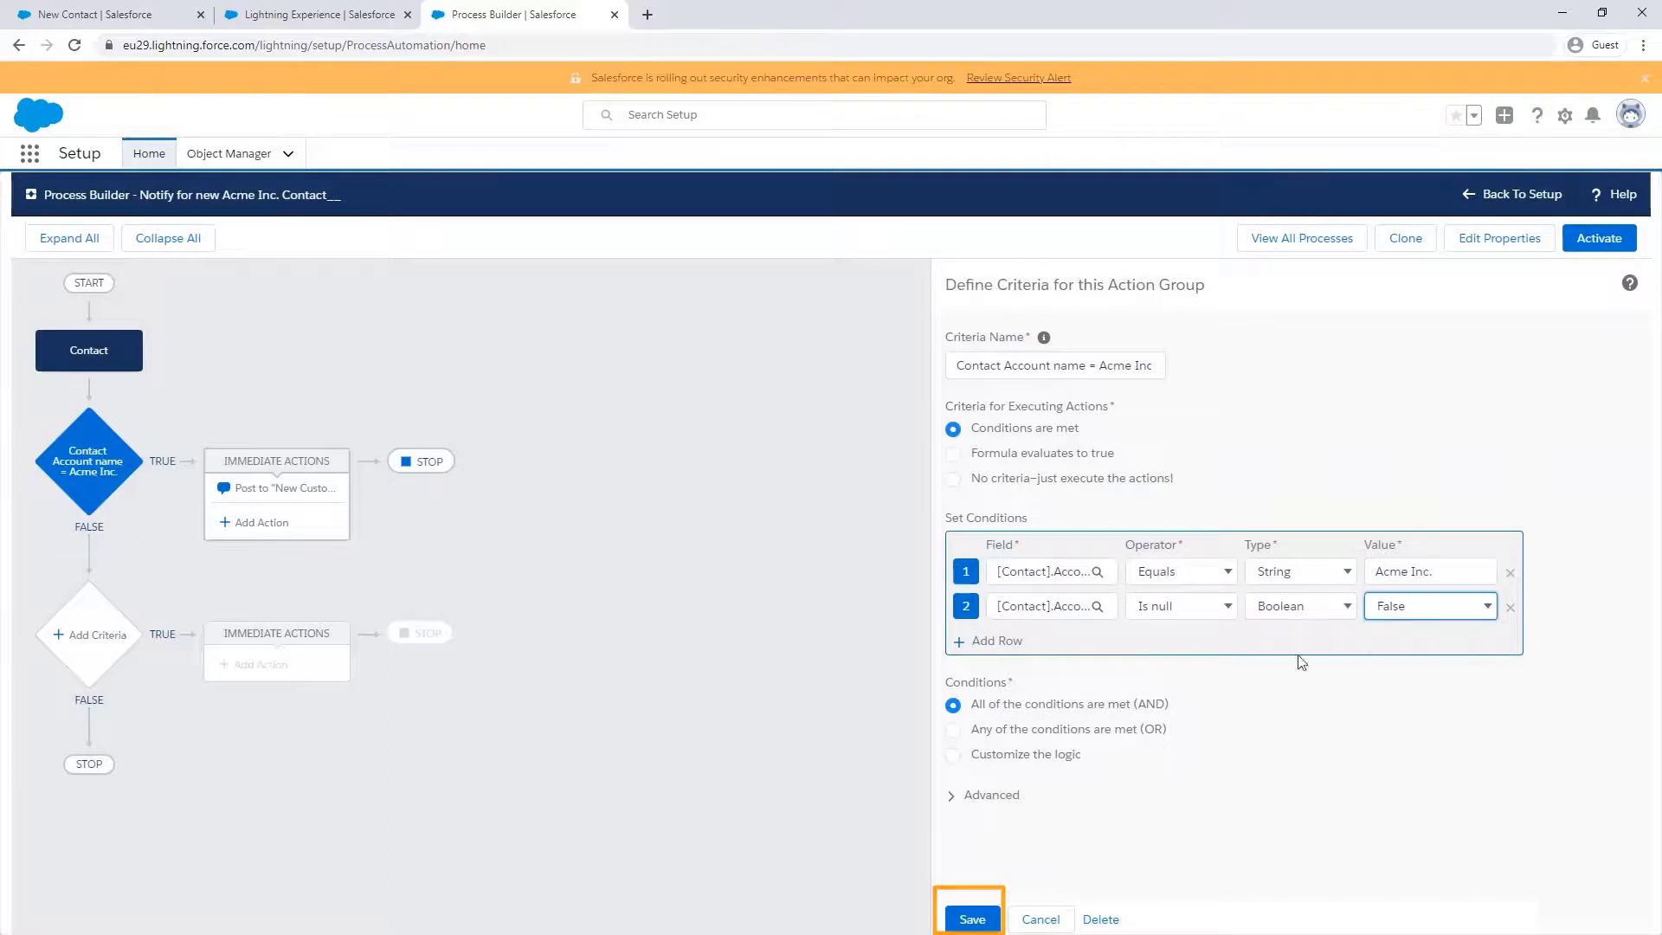
{"action": "left_click", "coordinate": [973, 919]}
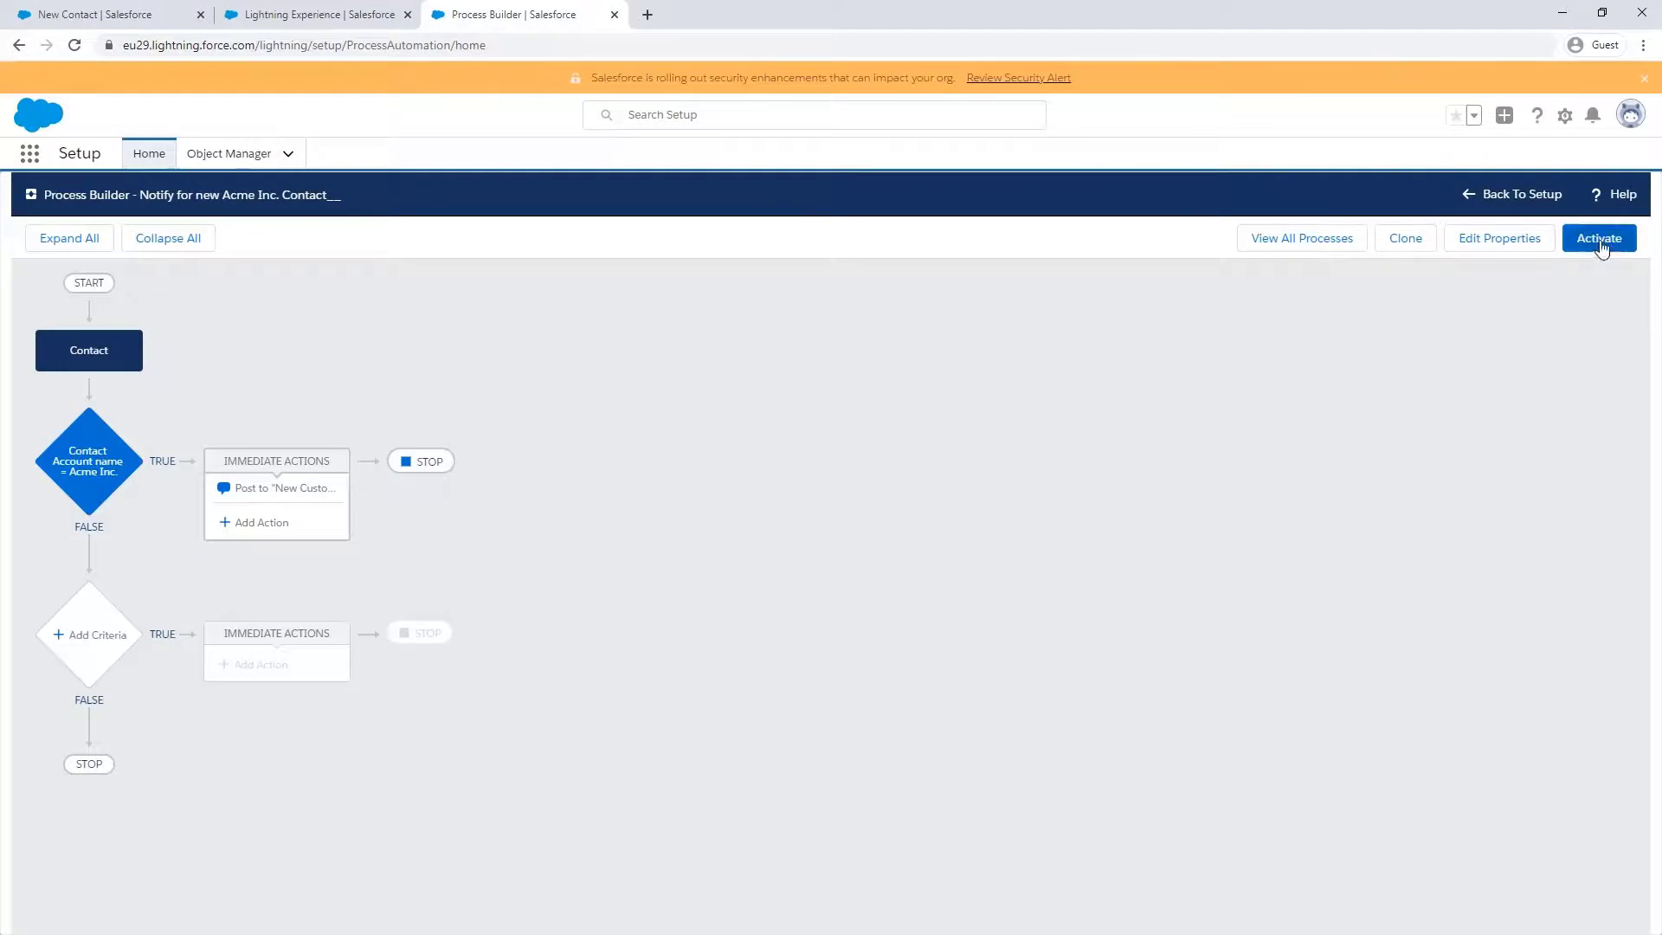
{"action": "left_click", "coordinate": [1600, 242]}
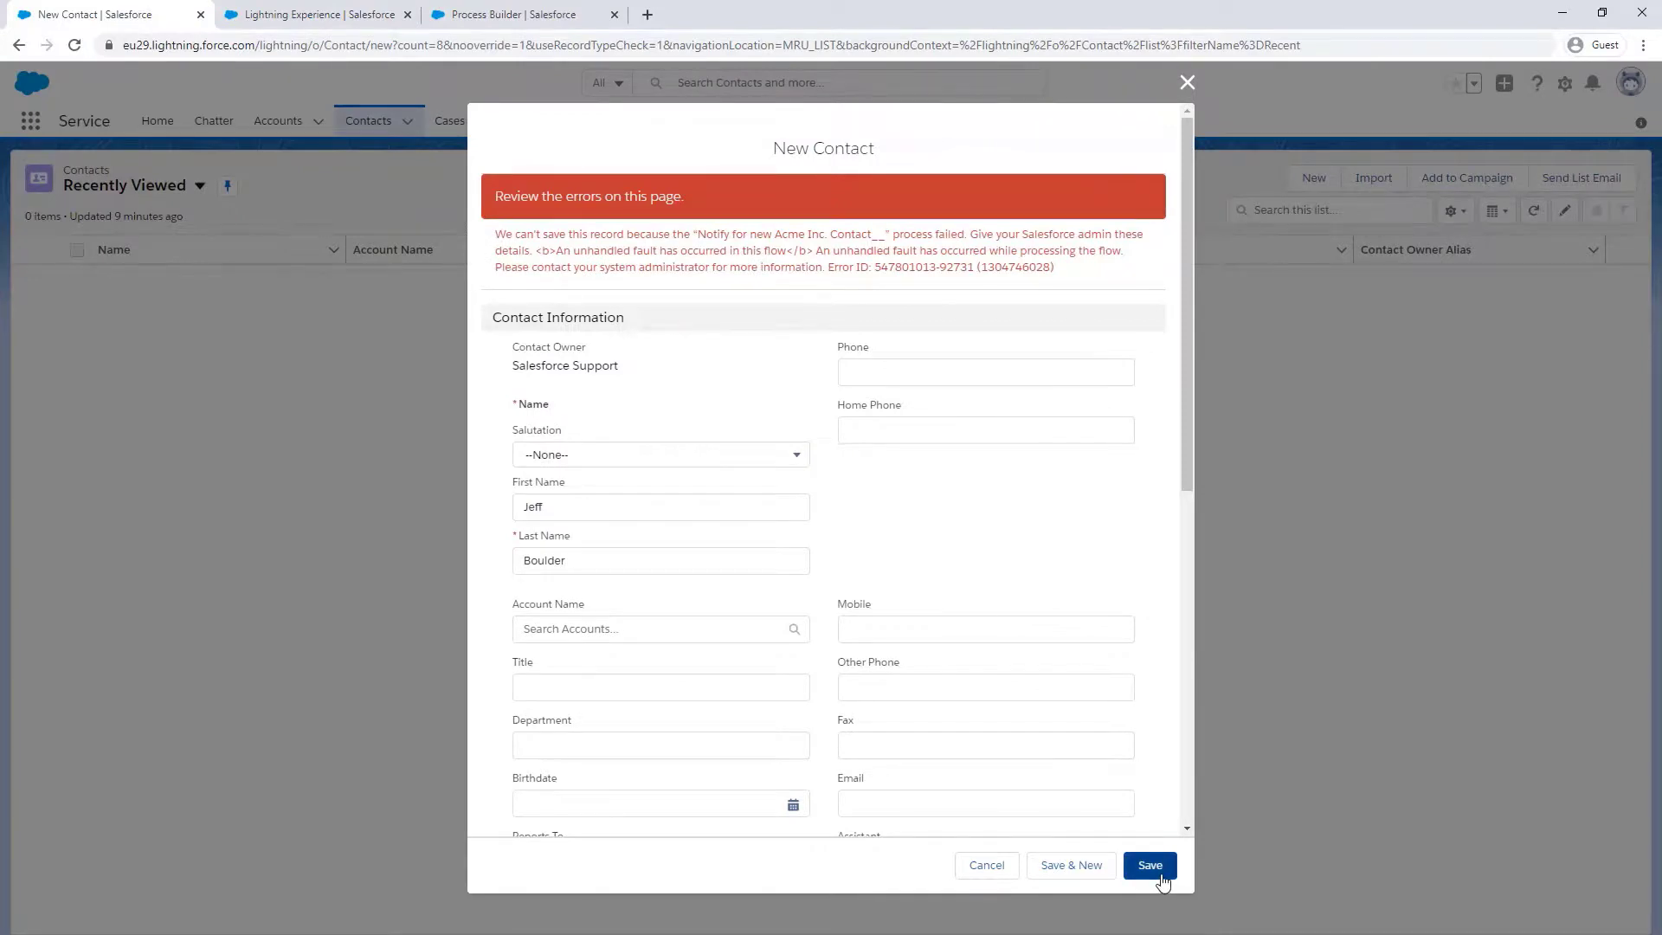
- Save the new contact again, now created without the process error and showing its record page
{"action": "left_click", "coordinate": [1154, 868]}
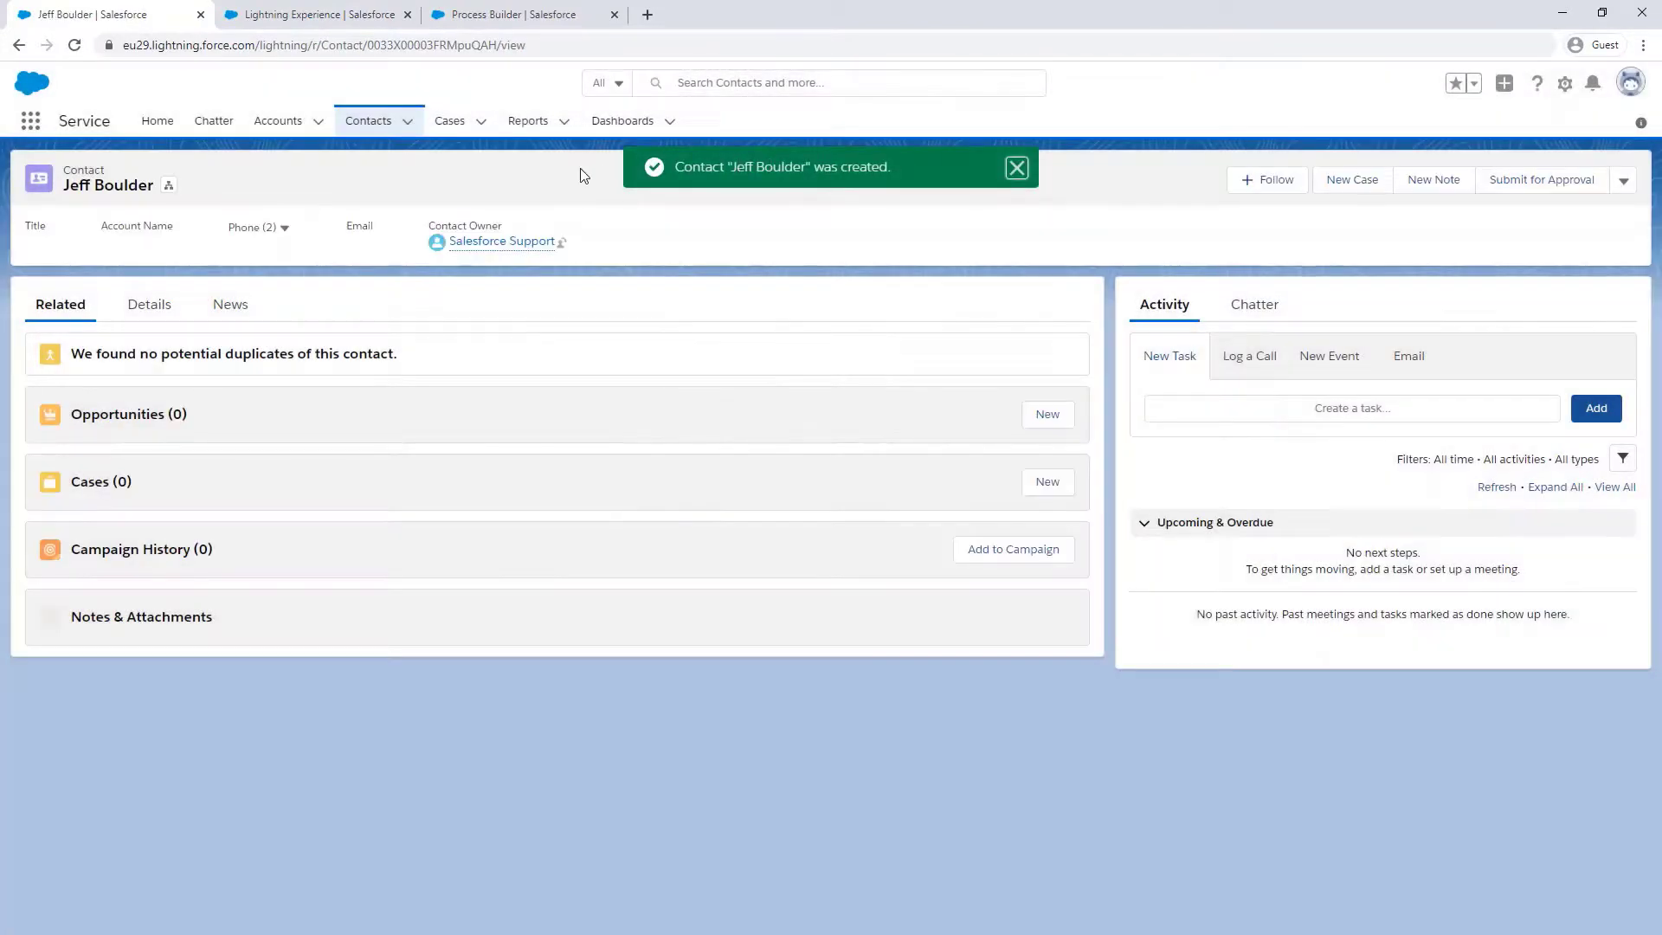